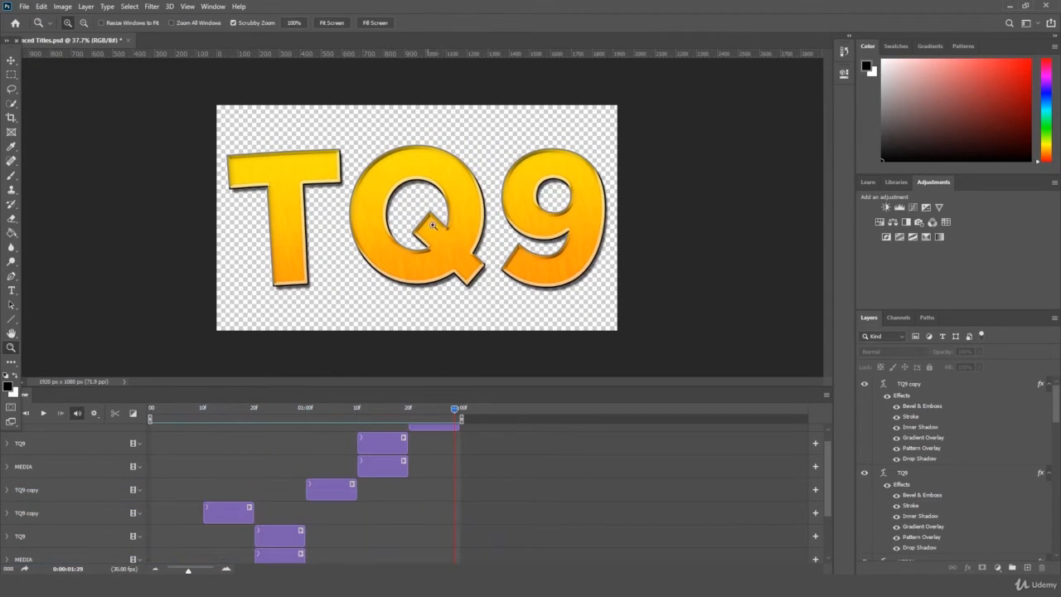
# - Switch to File Explorer and view the TQ9 Flicker animation in the image viewer, then close it
pyautogui.hotkey('alt', 'Tab')
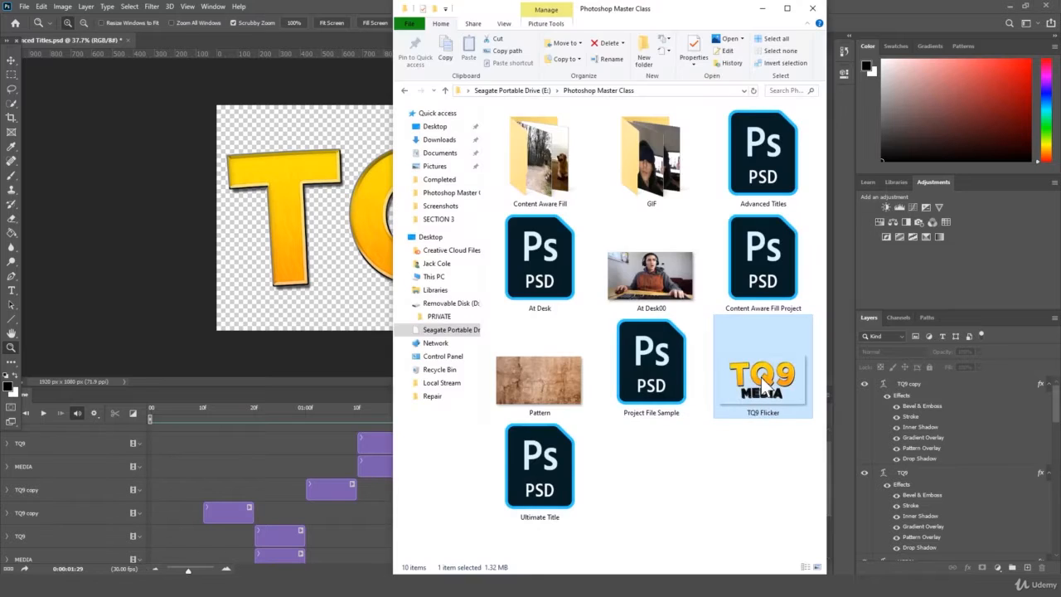
pyautogui.doubleClick(760, 377)
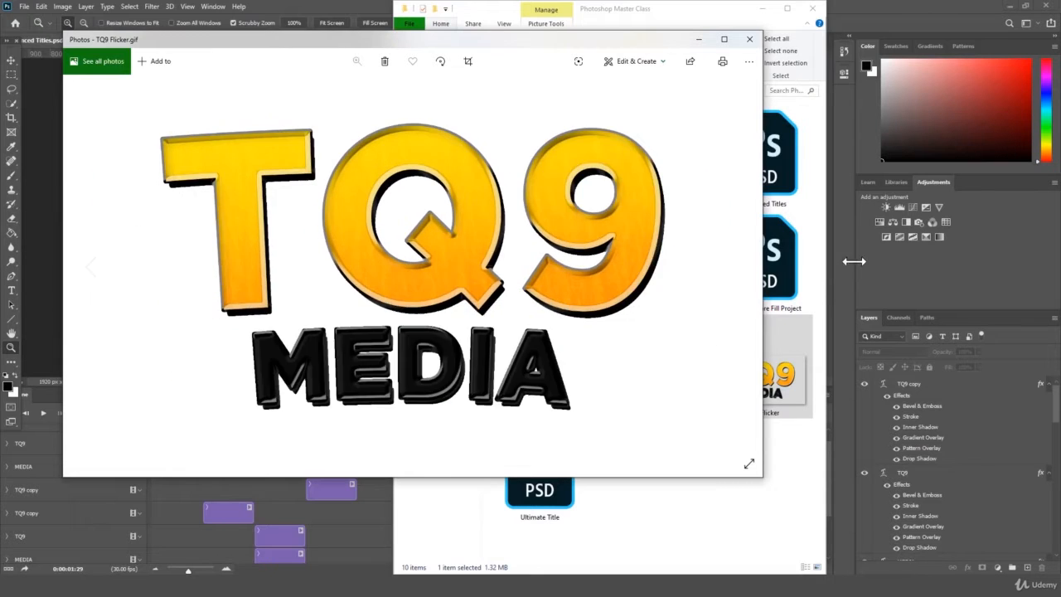
pyautogui.click(748, 40)
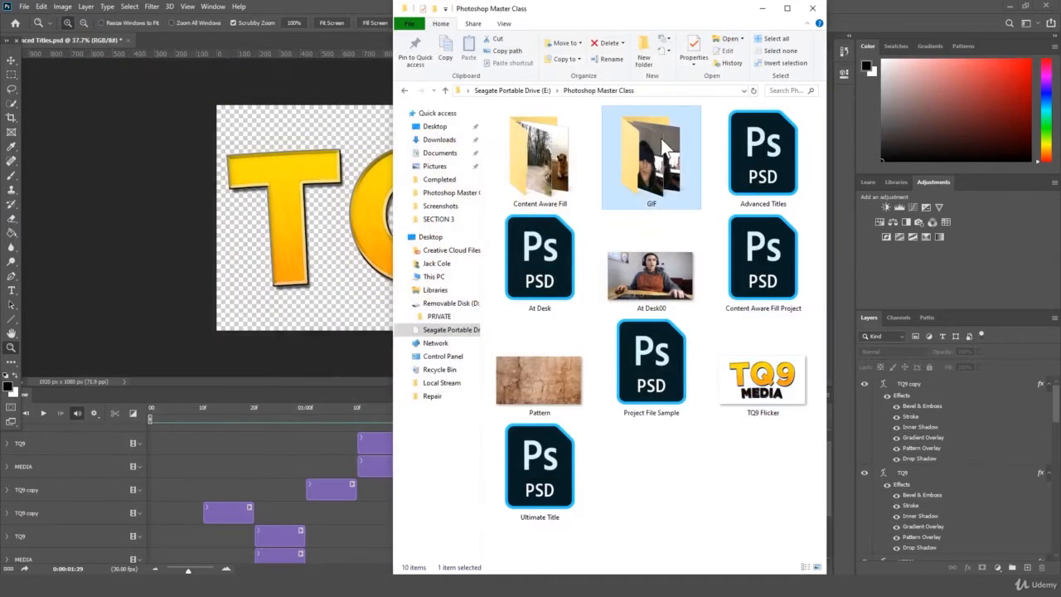
# - Open the GIF folder and look through its photos in the image viewer
pyautogui.doubleClick(660, 138)
pyautogui.keyDown('ctrl'); pyautogui.scroll(3, 660, 267); pyautogui.keyUp('ctrl')
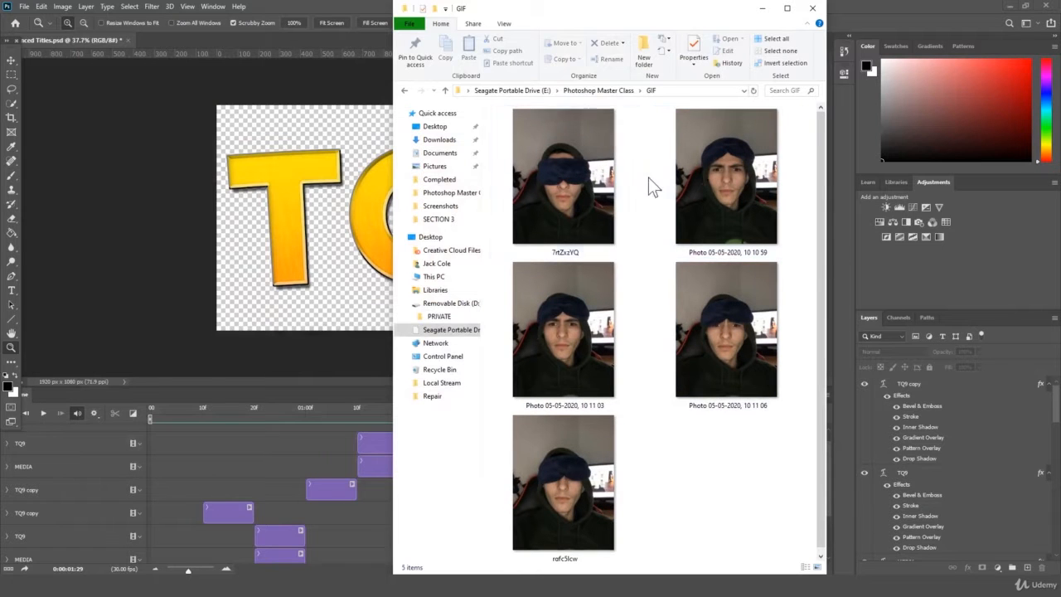
pyautogui.click(589, 196)
pyautogui.doubleClick(588, 194)
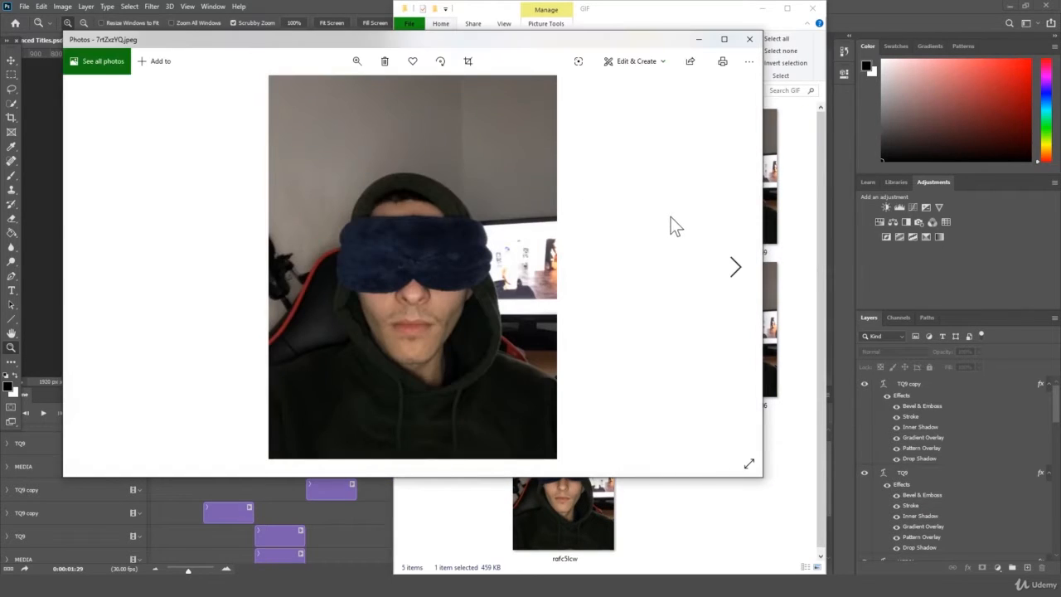
pyautogui.press('Left')
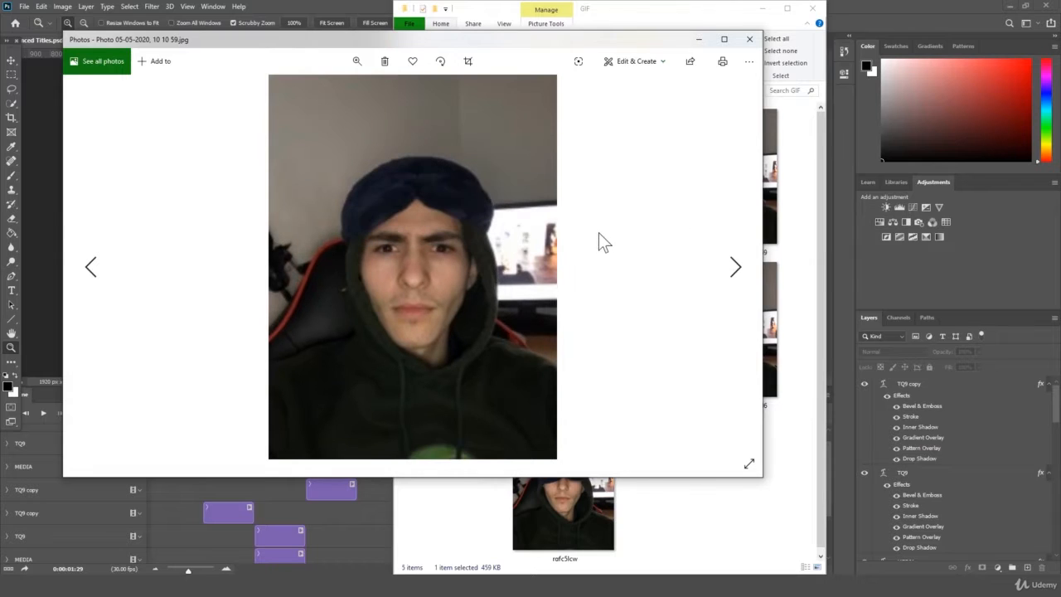
pyautogui.press('Right')
pyautogui.press('Right')
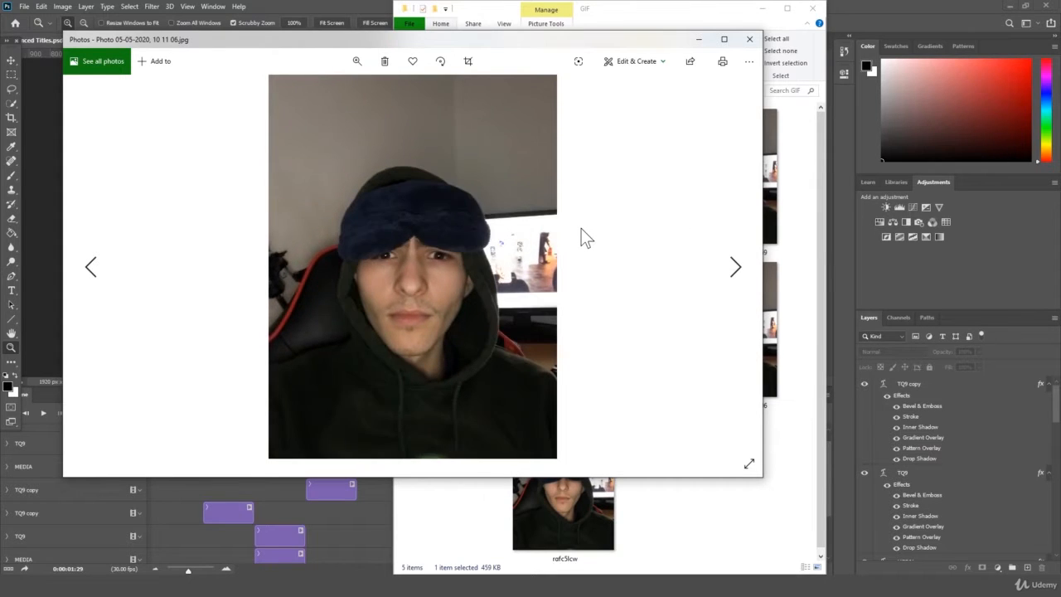
pyautogui.press('Right')
pyautogui.click(749, 39)
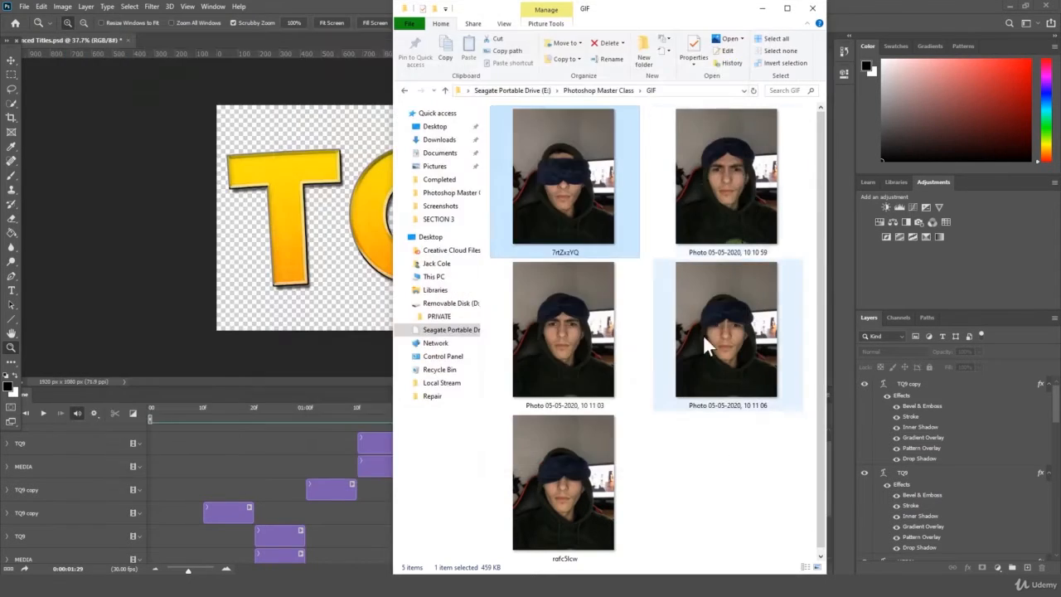
# - Rename the file "Photo 05-05-2020, 10 10 59" as 1
pyautogui.rightClick(598, 208)
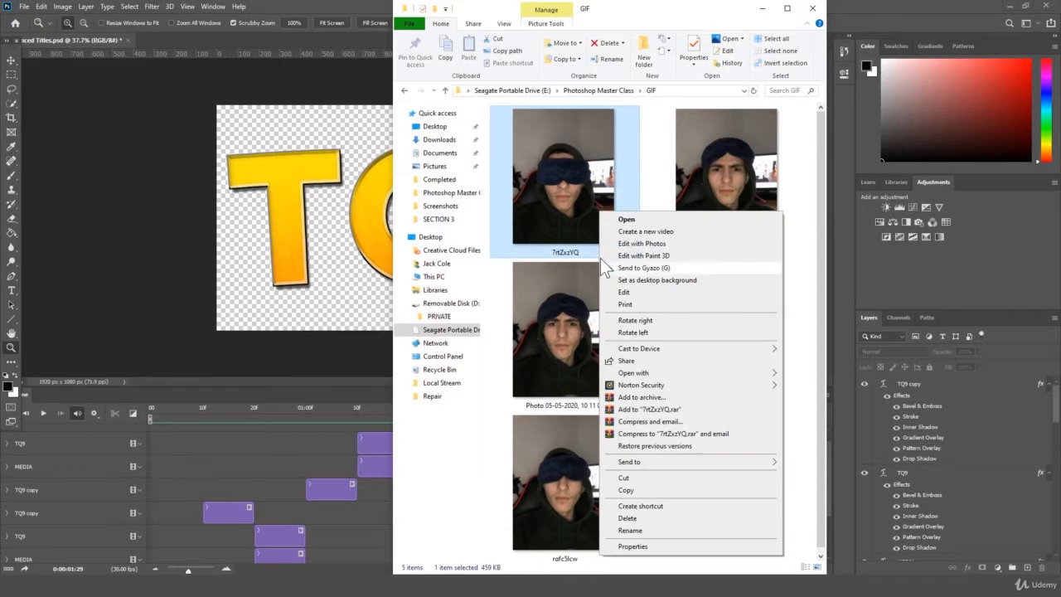
pyautogui.click(720, 169)
pyautogui.rightClick(729, 170)
pyautogui.click(761, 488)
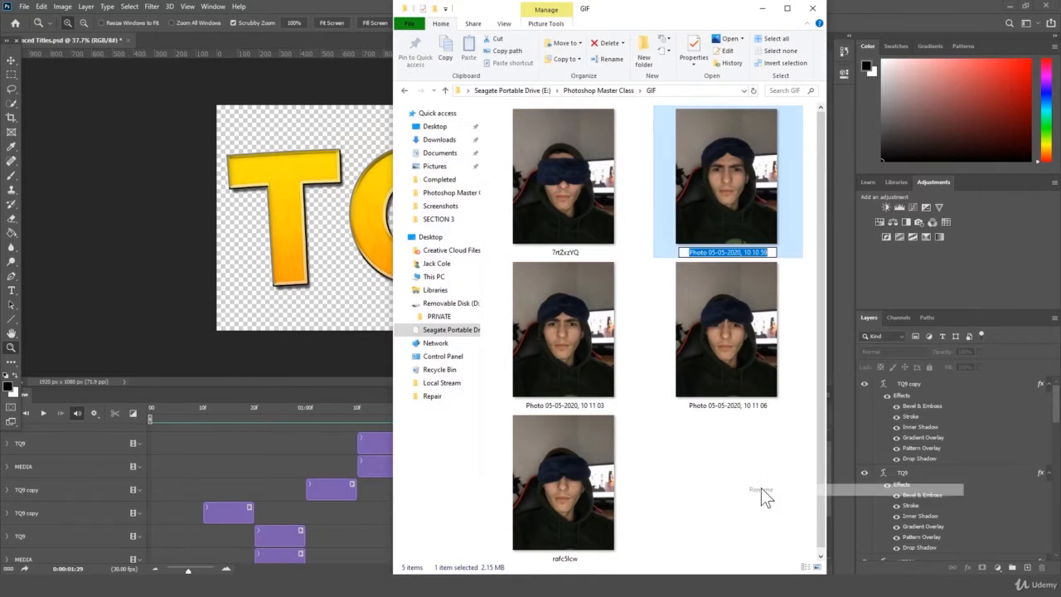
pyautogui.write('1')
pyautogui.press('Return')
# - Rename the file "Photo 05-05-2020, 10 11 03" as 2
pyautogui.rightClick(596, 331)
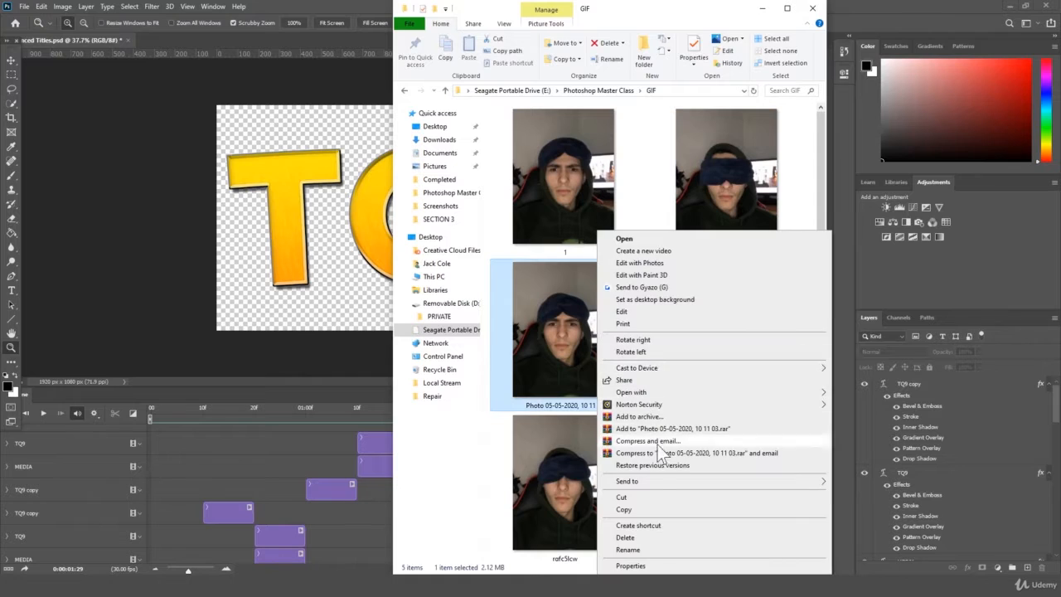
pyautogui.click(655, 549)
pyautogui.write('2')
pyautogui.press('Return')
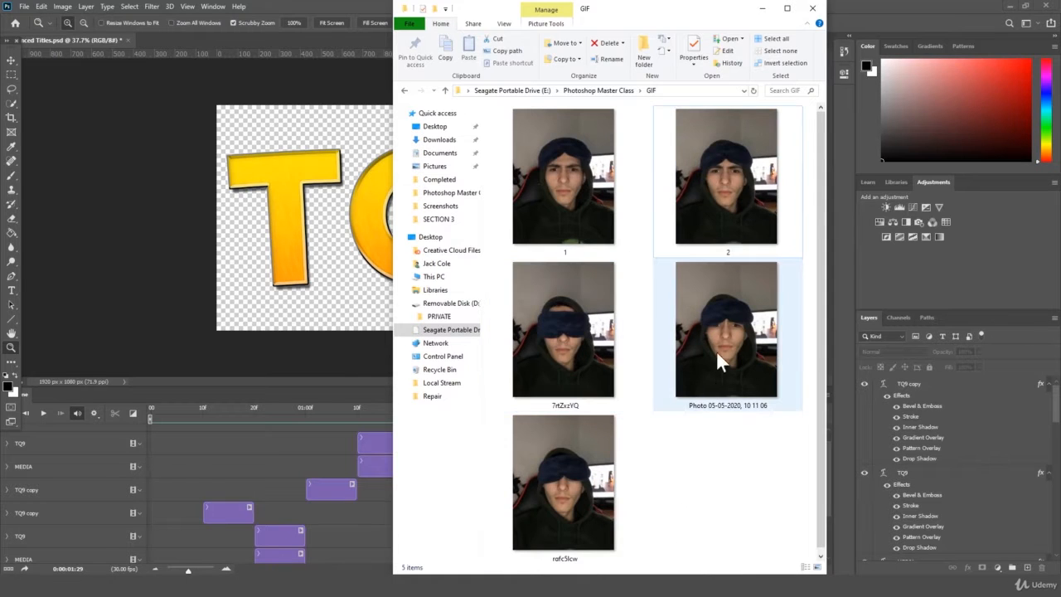
# - Rename the file "Photo 05-05-2020, 10 11 06" as 3
pyautogui.click(708, 308)
pyautogui.rightClick(708, 307)
pyautogui.click(747, 547)
pyautogui.write('3')
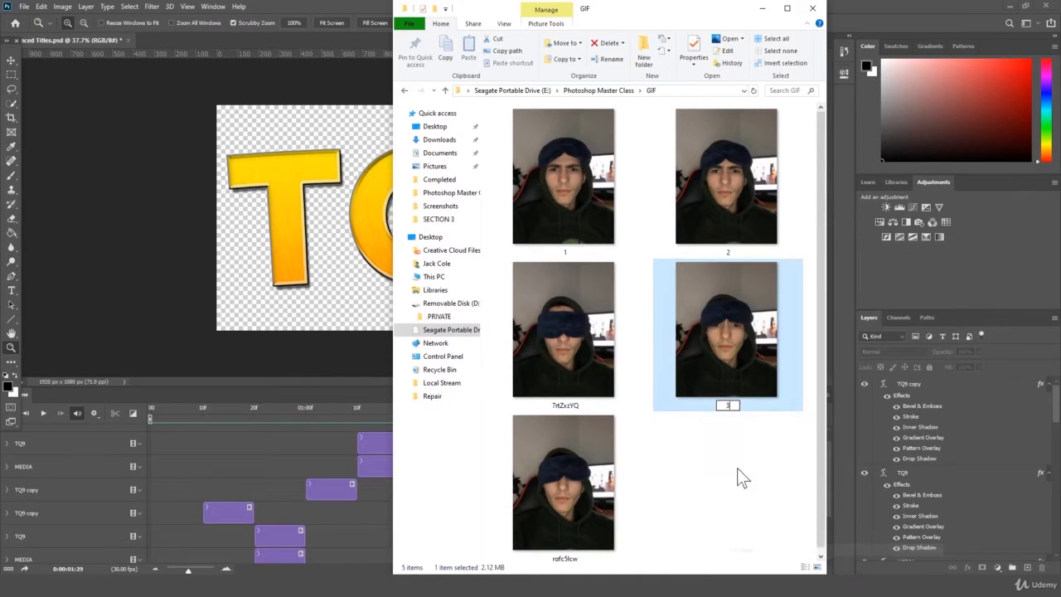
pyautogui.click(737, 468)
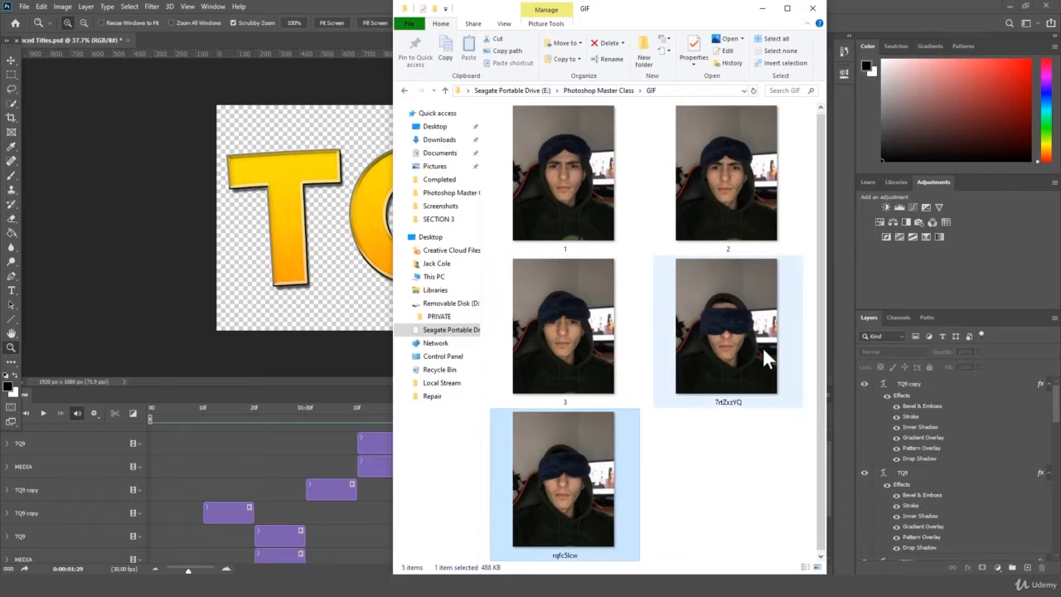
# - Rename the photo with the sleep mask pulled just over the eyes, rqfc5lcw, as 4
pyautogui.click(584, 429)
pyautogui.rightClick(584, 429)
pyautogui.click(653, 407)
pyautogui.write('4')
pyautogui.click(690, 455)
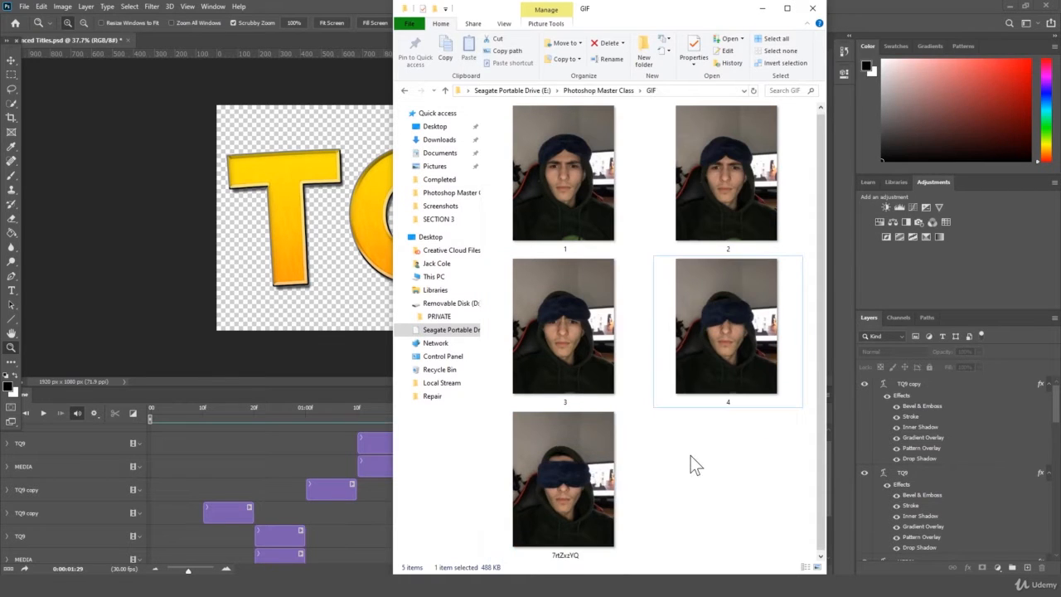
# - Rename the photo with the sleep mask fully covering the eyes, 7rtZxzYQ, as 5
pyautogui.click(586, 470)
pyautogui.rightClick(586, 471)
pyautogui.click(639, 444)
pyautogui.write('5')
pyautogui.click(674, 479)
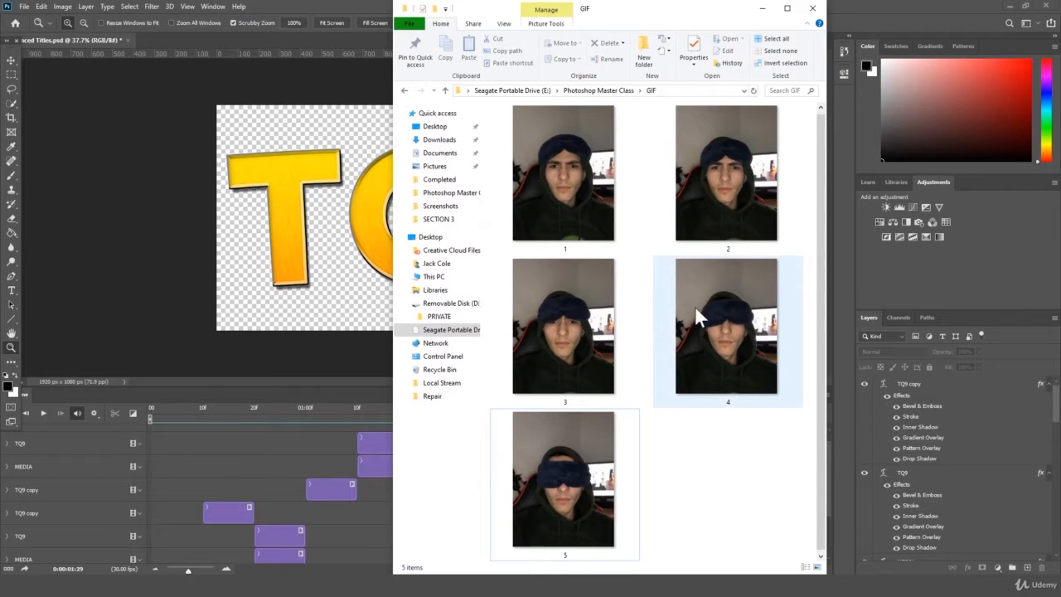
# - Switch back to Photoshop, reduce the timeline panel's height and save the Advanced Titles document
pyautogui.click(582, 203)
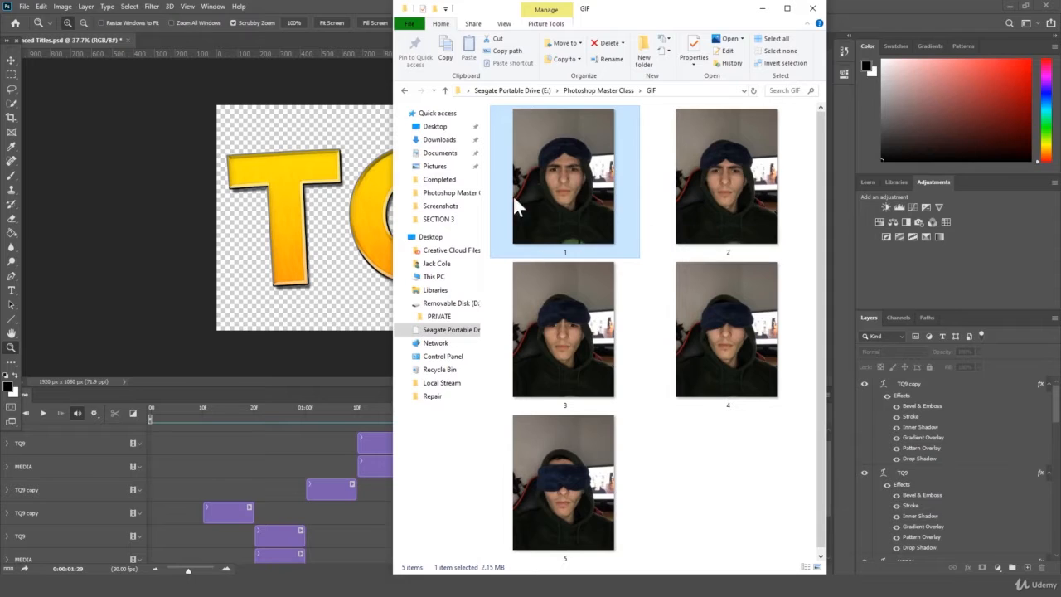
pyautogui.click(329, 141)
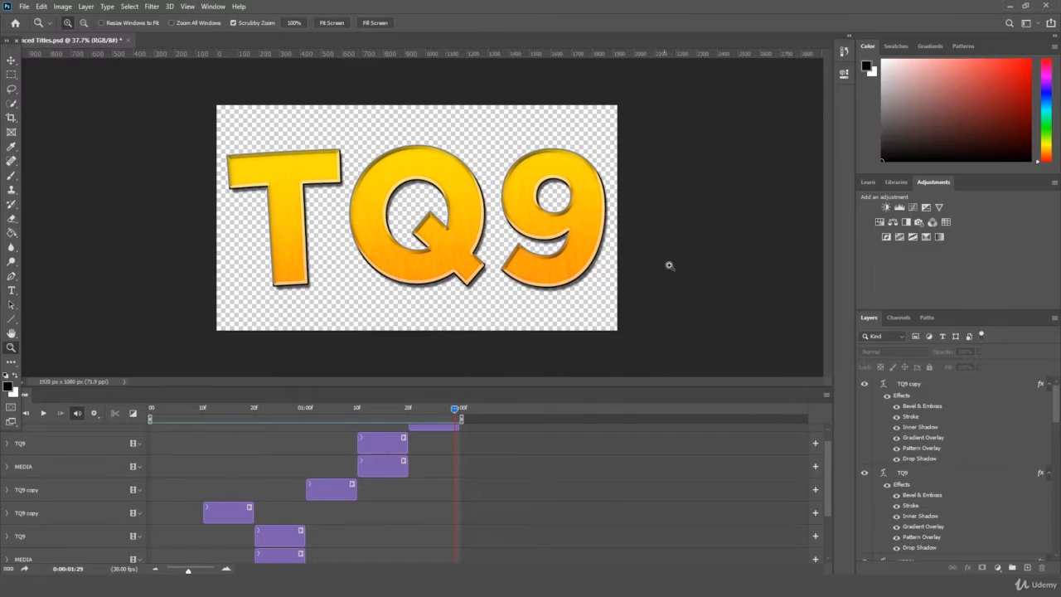
pyautogui.moveTo(781, 387); pyautogui.dragTo(781, 405)
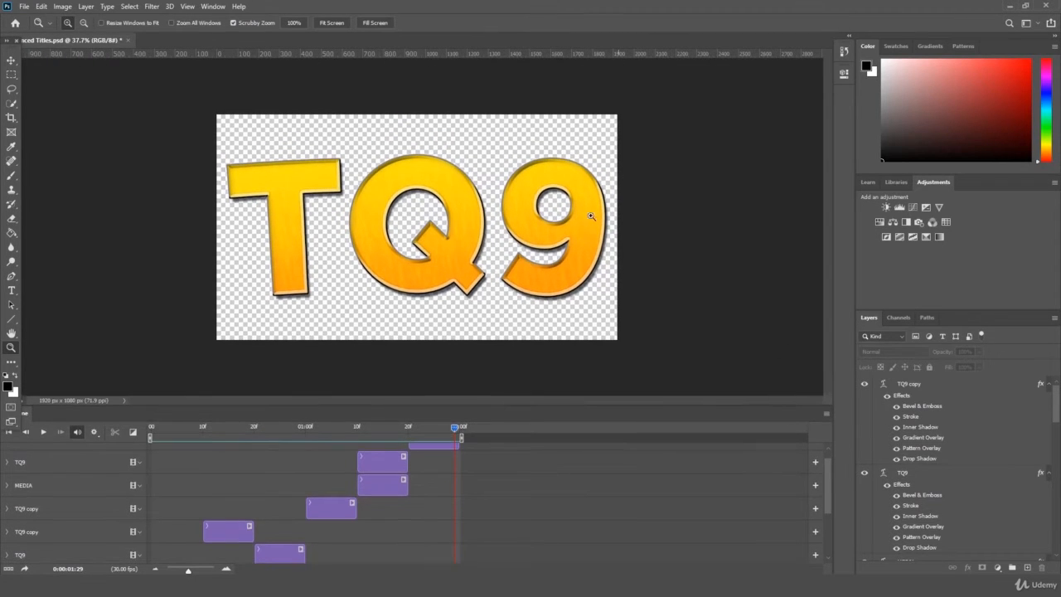
pyautogui.hotkey('ctrl', 's')
# - Create a new document 1080 pixels wide and 1080 pixels high, and shrink the timeline panel below its canvas
pyautogui.click(24, 6)
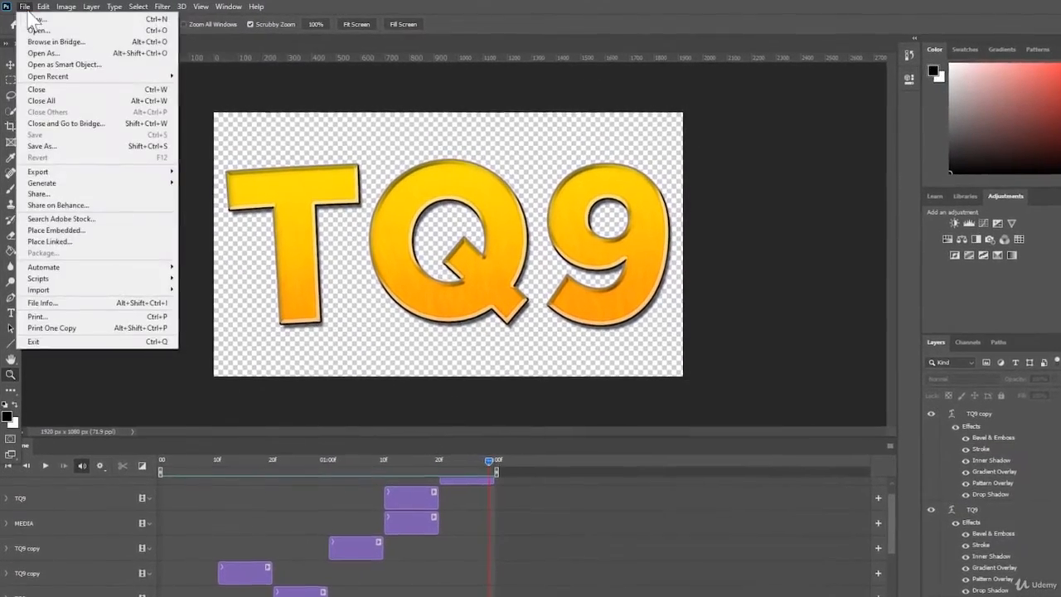
pyautogui.click(33, 18)
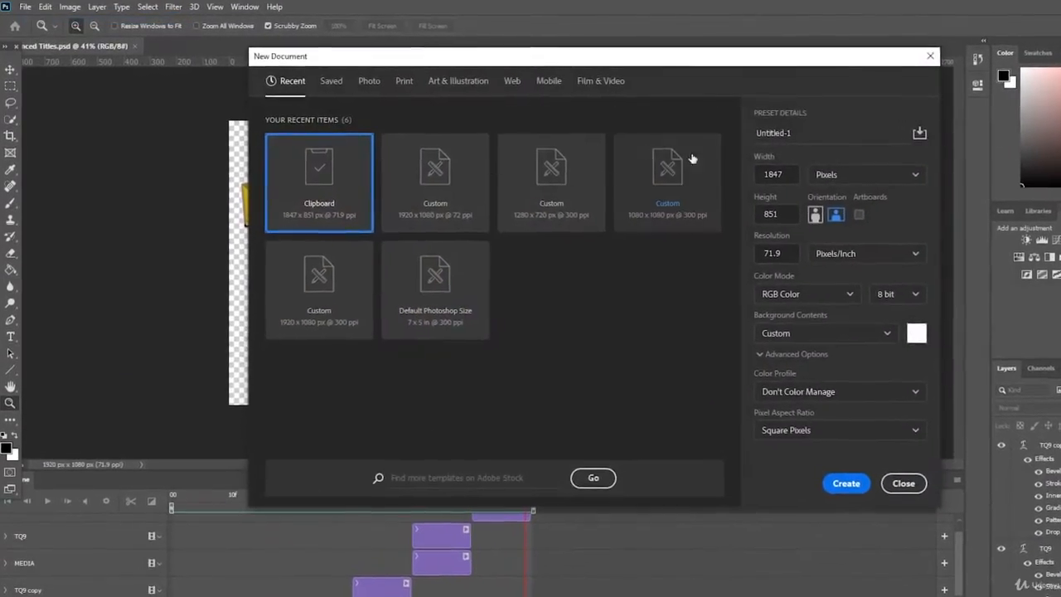
pyautogui.doubleClick(772, 174)
pyautogui.write('108')
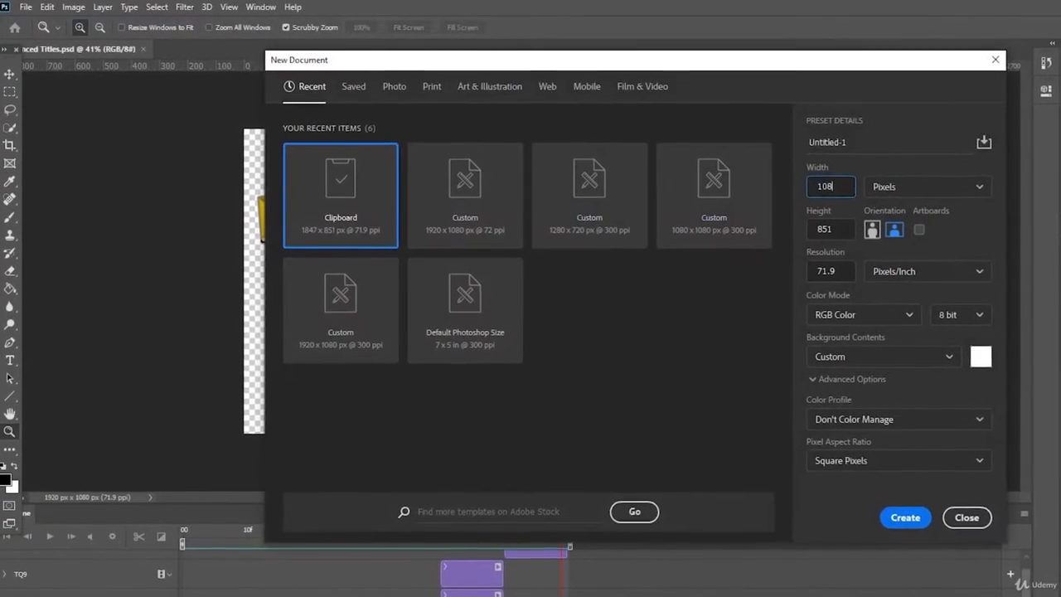
pyautogui.write('0')
pyautogui.press('Tab')
pyautogui.press('Tab')
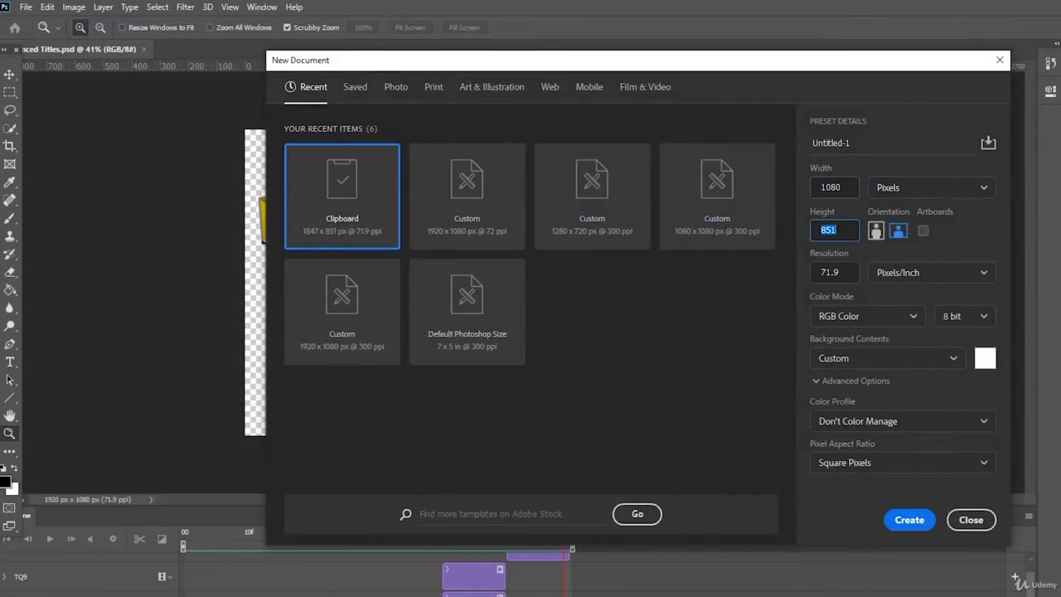
pyautogui.write('1080')
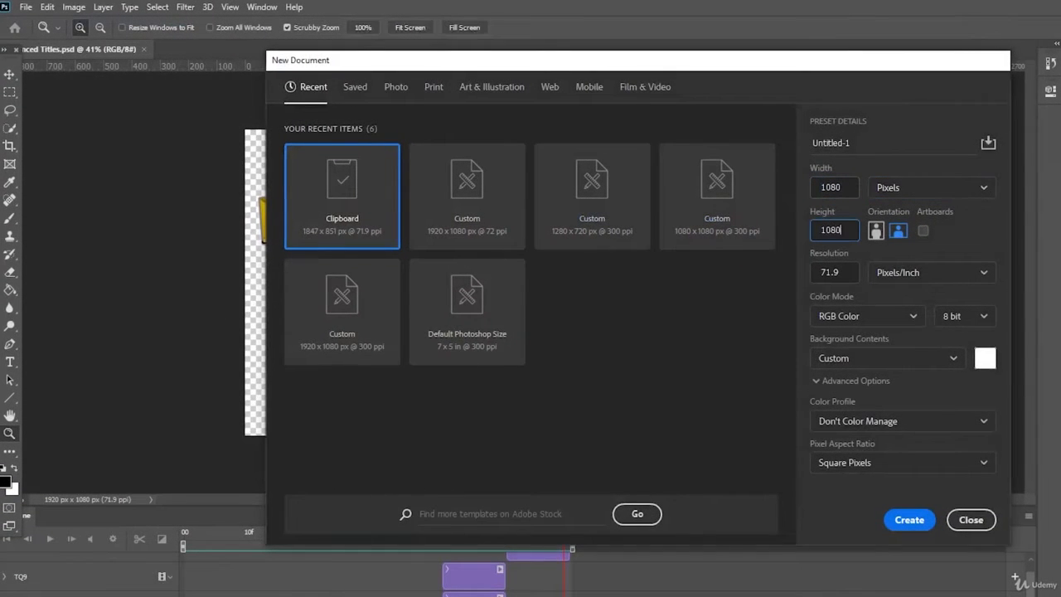
pyautogui.press('Return')
pyautogui.moveTo(903, 507); pyautogui.dragTo(900, 583)
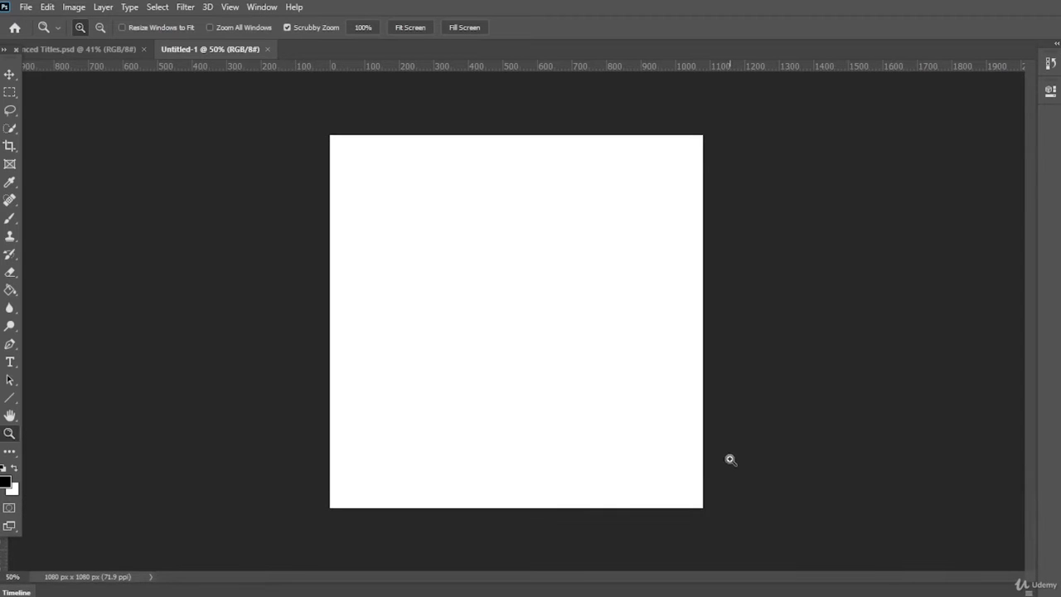
pyautogui.moveTo(740, 453); pyautogui.dragTo(744, 455)
pyautogui.hotkey('alt', 'Tab')
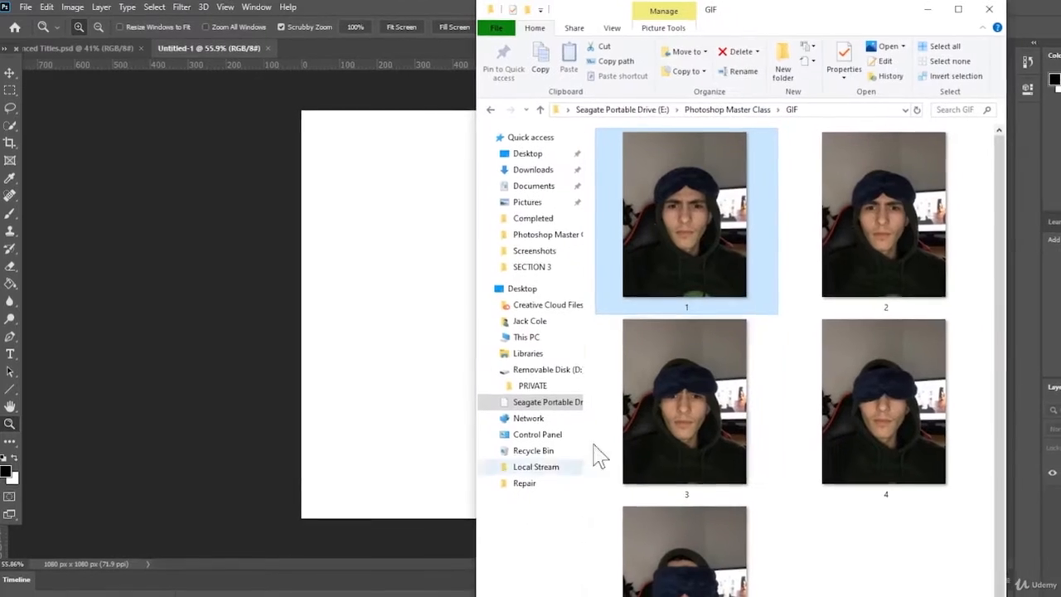
pyautogui.moveTo(686, 207); pyautogui.dragTo(389, 266)
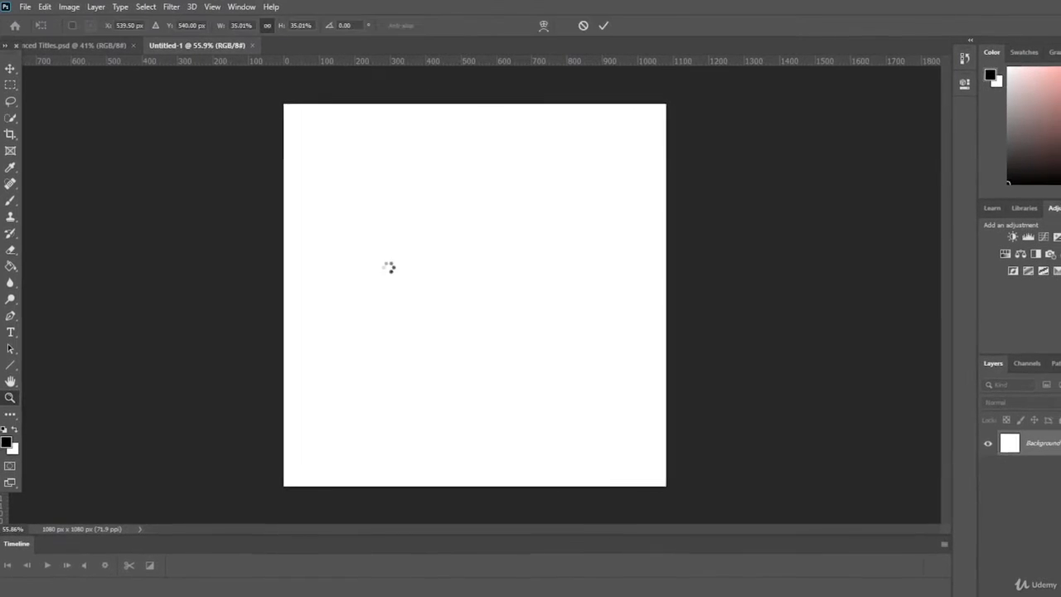
pyautogui.press('Return')
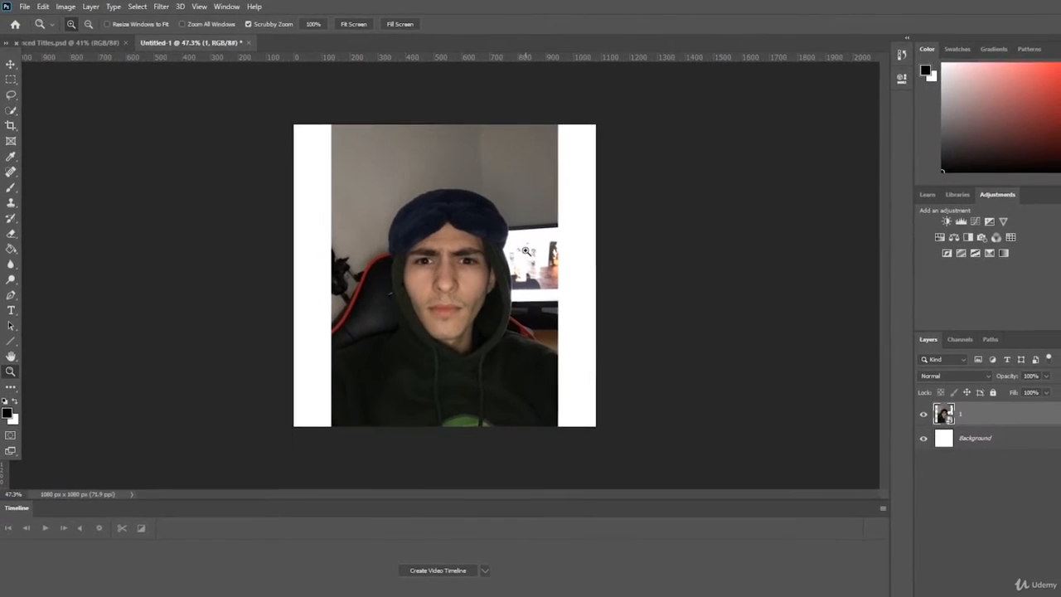
pyautogui.hotkey('ctrl', 't')
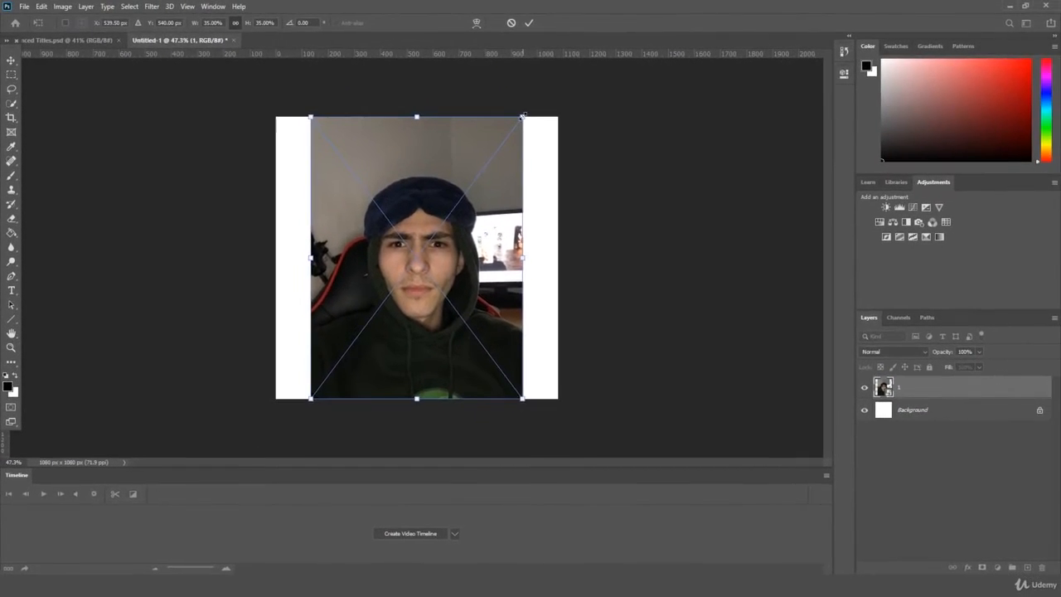
pyautogui.press('Return')
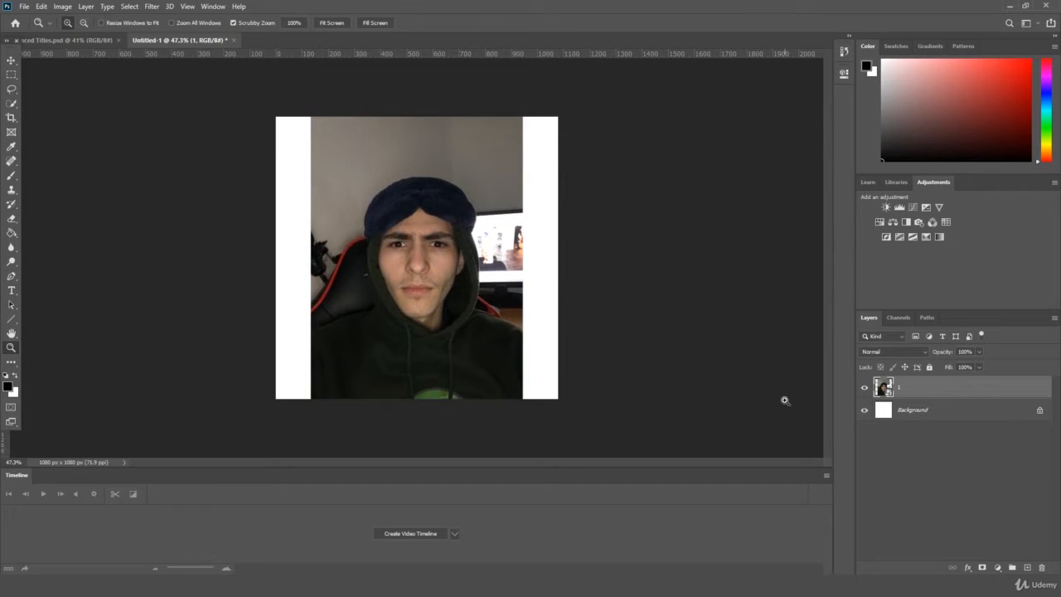
pyautogui.press('Delete')
# - Place all five photos from the GIF folder into the new document as separate layers at their default size
pyautogui.click(249, 586)
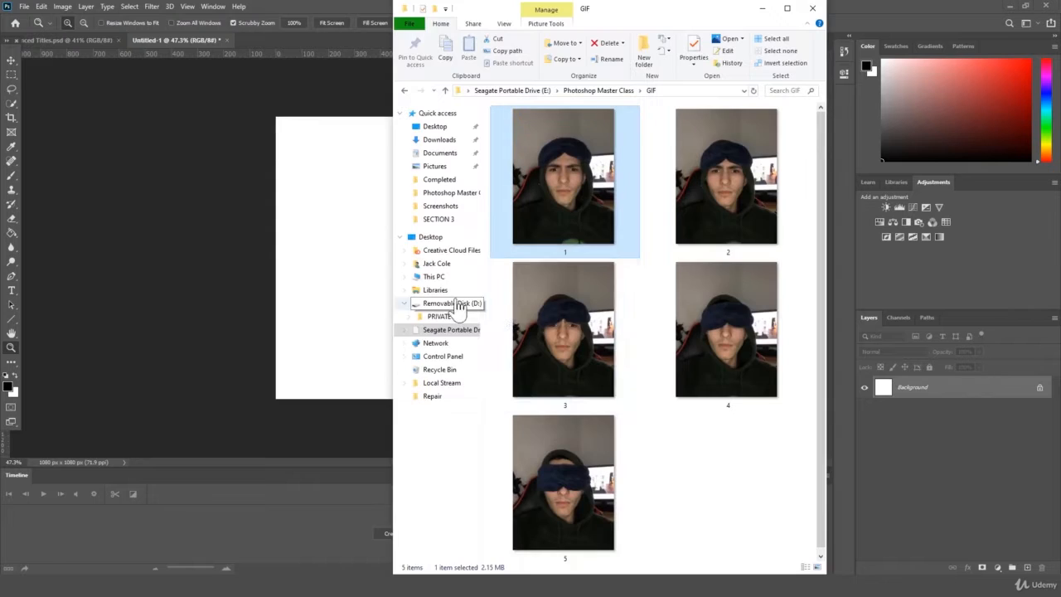
pyautogui.hotkey('ctrl', 'a')
pyautogui.moveTo(604, 237); pyautogui.dragTo(398, 254)
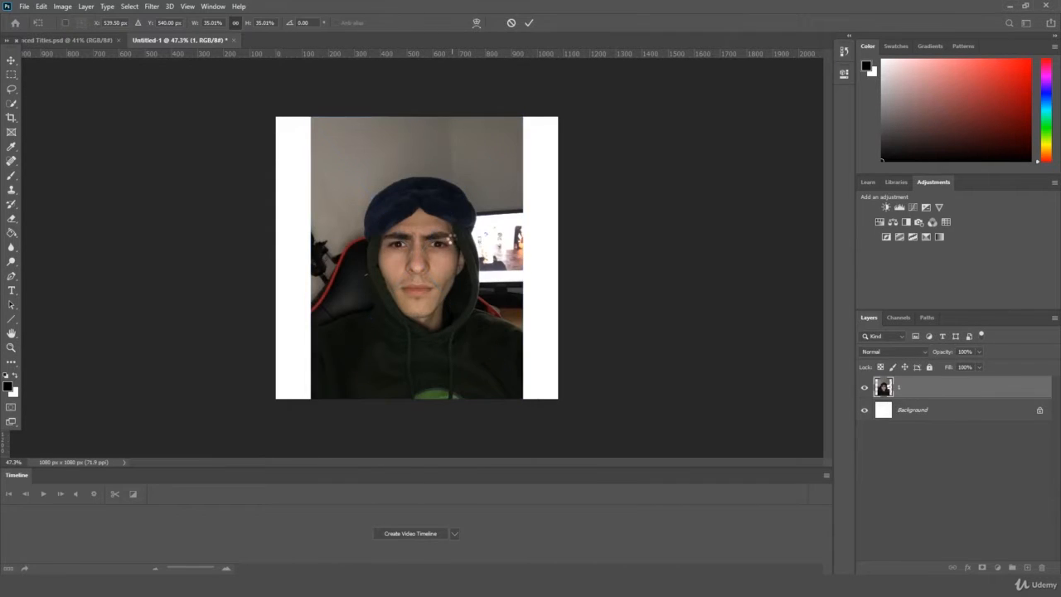
pyautogui.press('Return')
pyautogui.press('Return')
pyautogui.press('Return')
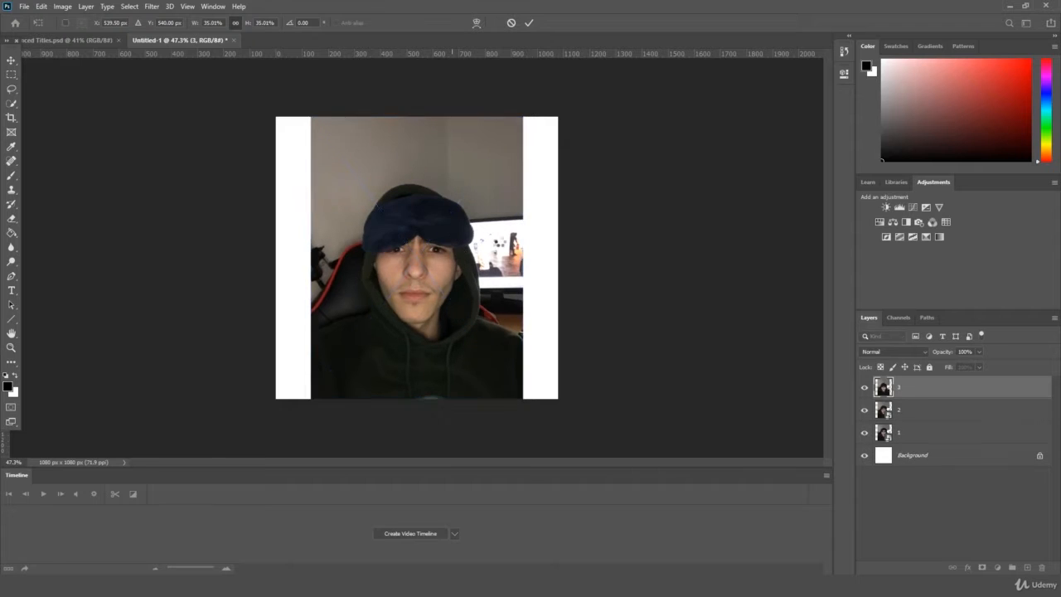
pyautogui.press('Return')
pyautogui.press('Return')
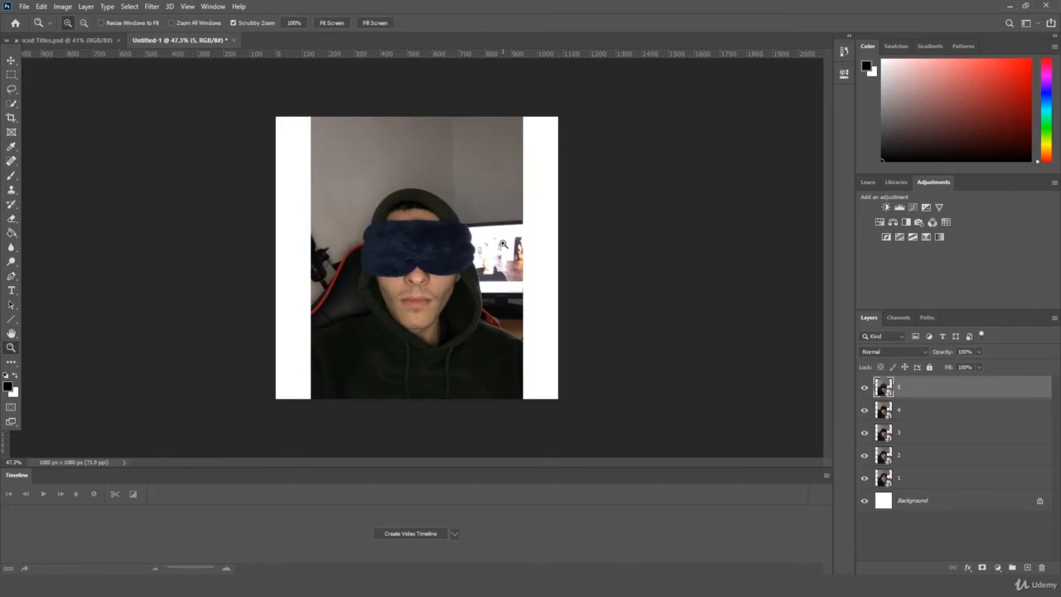
# - Scale all five photo layers up together and reposition them so they cover the whole canvas
pyautogui.keyDown('shift'); pyautogui.click(921, 479); pyautogui.keyUp('shift')
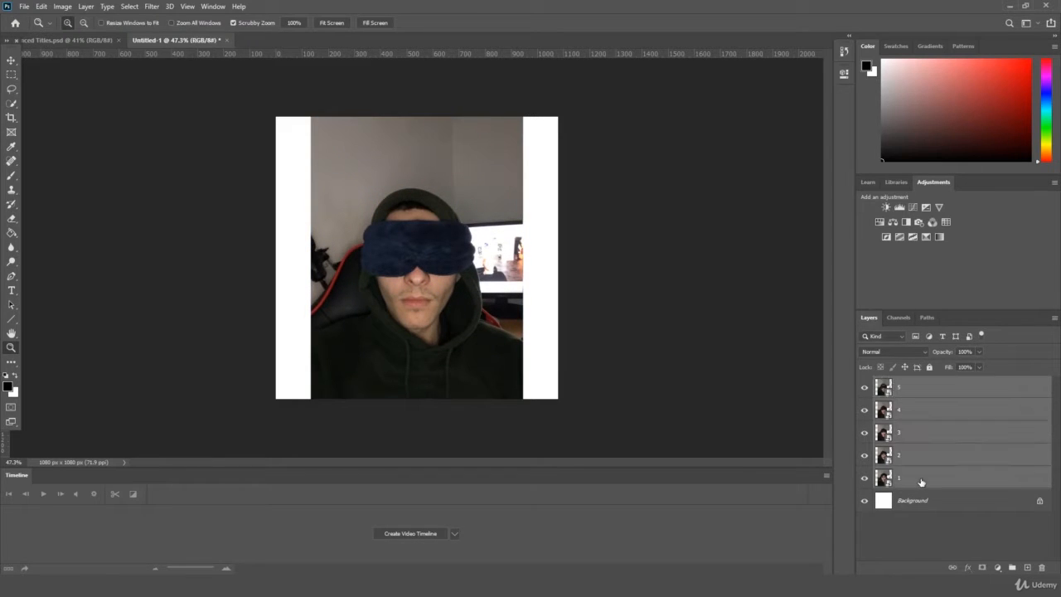
pyautogui.hotkey('ctrl', 't')
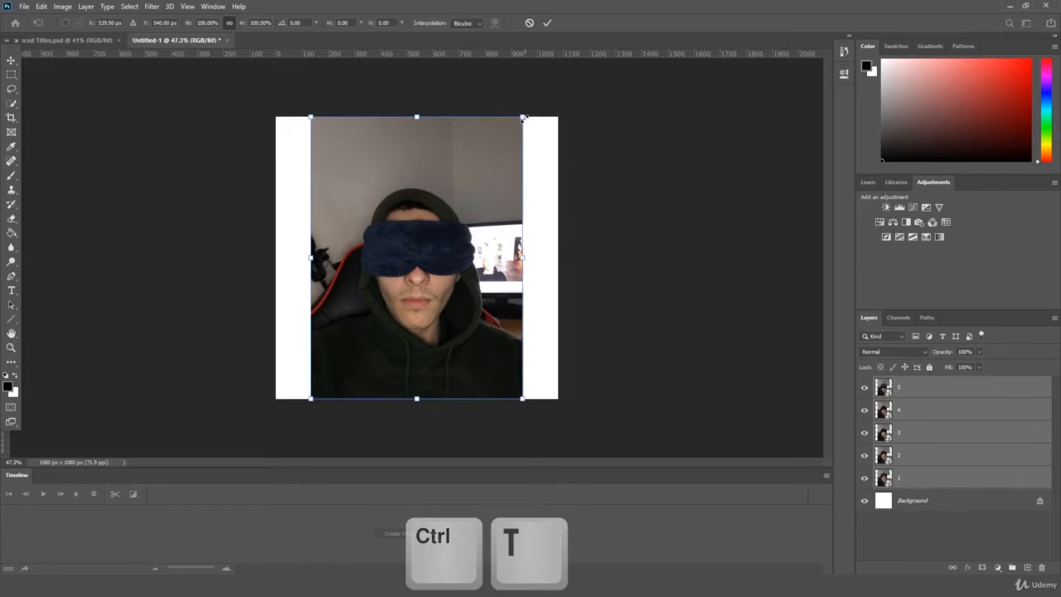
pyautogui.moveTo(523, 117); pyautogui.dragTo(583, 82)
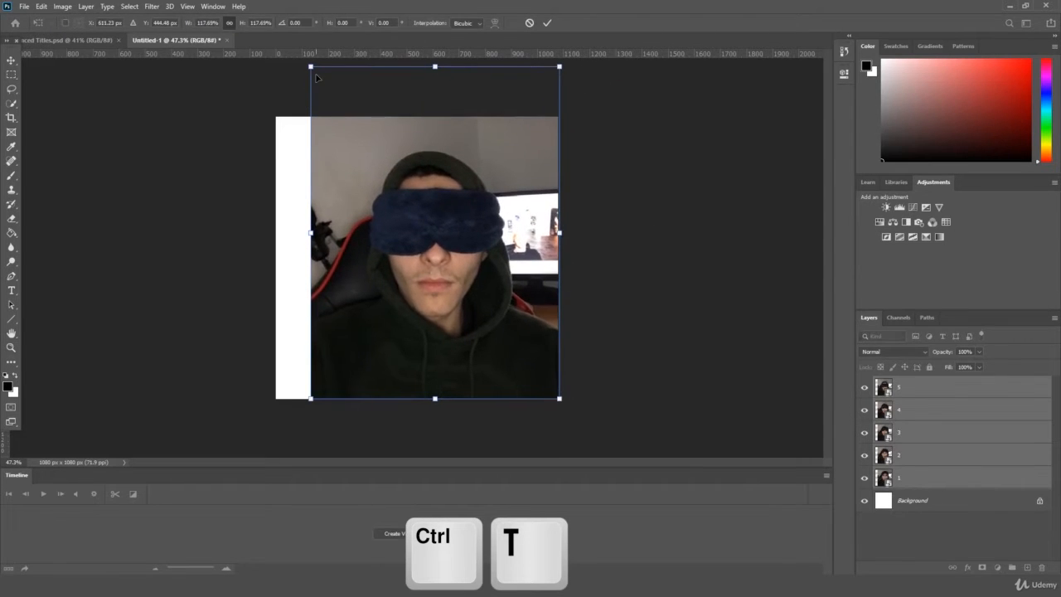
pyautogui.moveTo(310, 63); pyautogui.dragTo(250, 33)
pyautogui.moveTo(488, 98); pyautogui.dragTo(491, 117)
pyautogui.press('Return')
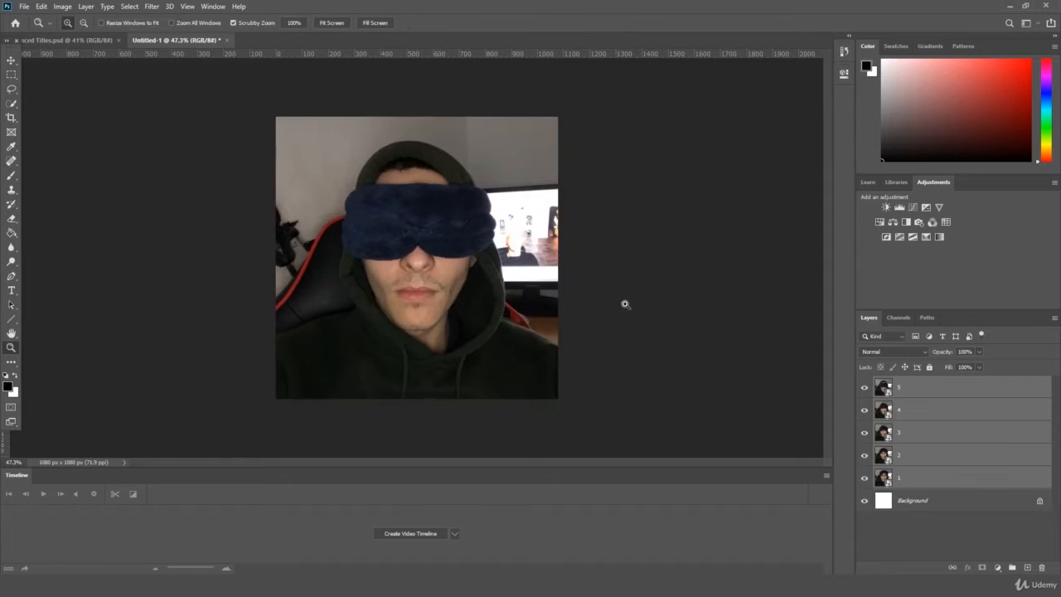
# - Select only photo layer 5 and create a video timeline for the document
pyautogui.moveTo(625, 304); pyautogui.dragTo(620, 322)
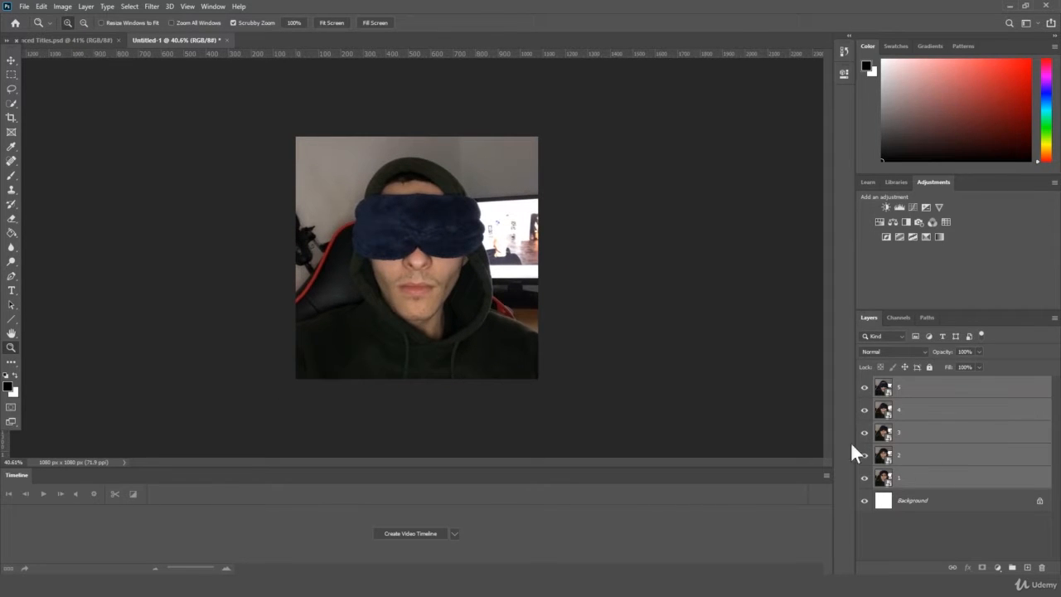
pyautogui.moveTo(553, 241); pyautogui.dragTo(542, 247)
pyautogui.moveTo(442, 217); pyautogui.dragTo(492, 262)
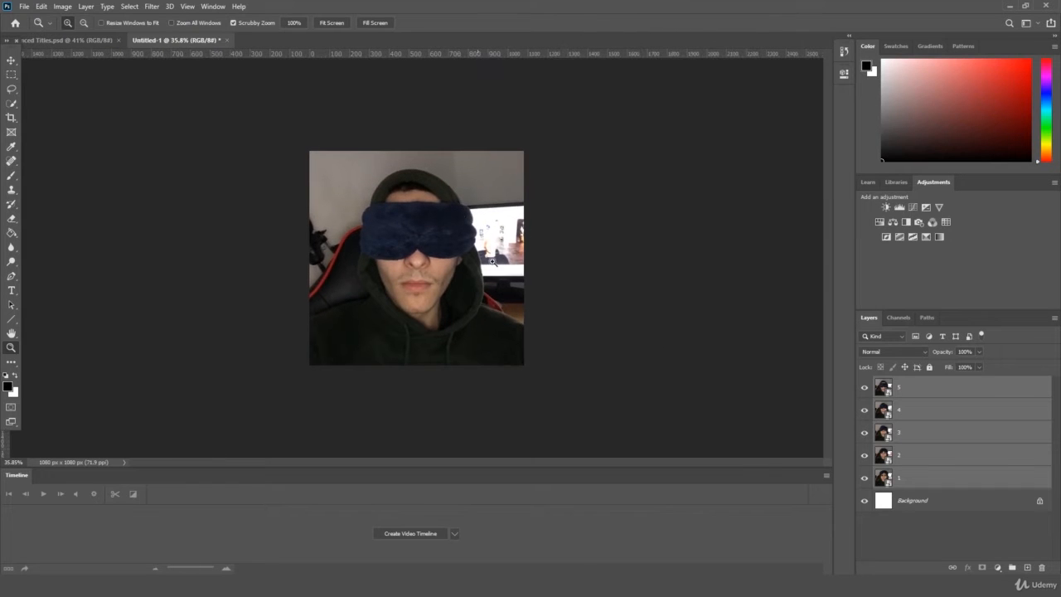
pyautogui.click(912, 398)
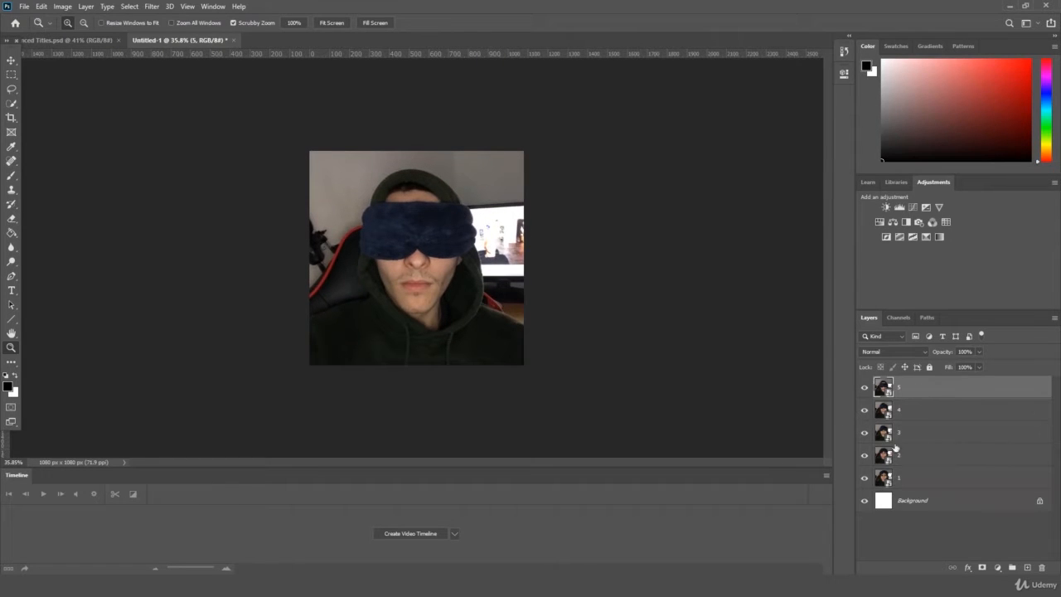
pyautogui.click(410, 533)
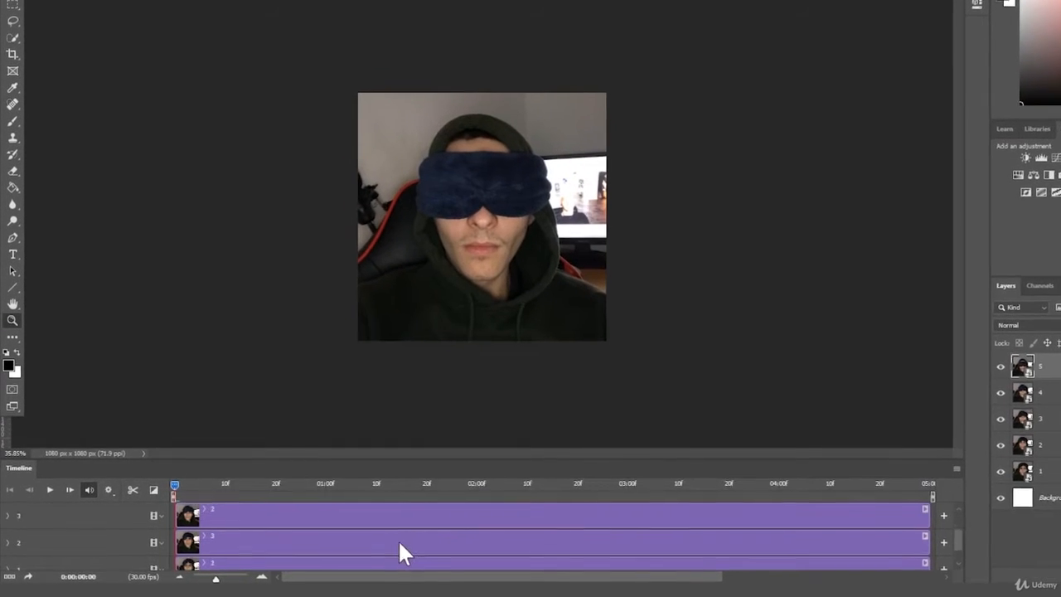
# - Look through the photo tracks in the video timeline and preview the playback
pyautogui.scroll(-2, 399, 542)
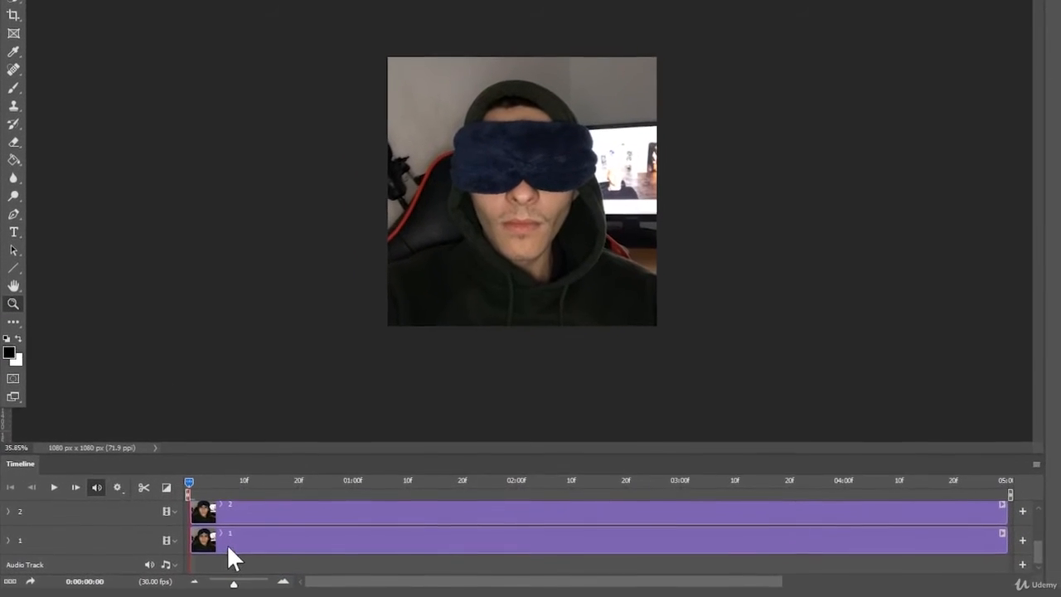
pyautogui.click(211, 541)
pyautogui.scroll(3, 257, 513)
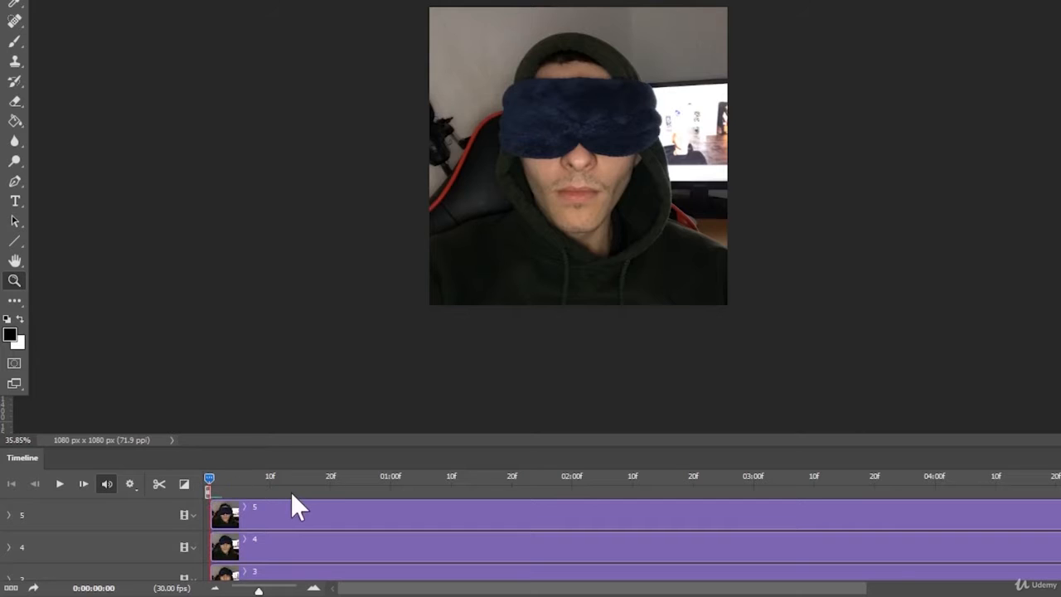
pyautogui.click(60, 484)
pyautogui.click(60, 484)
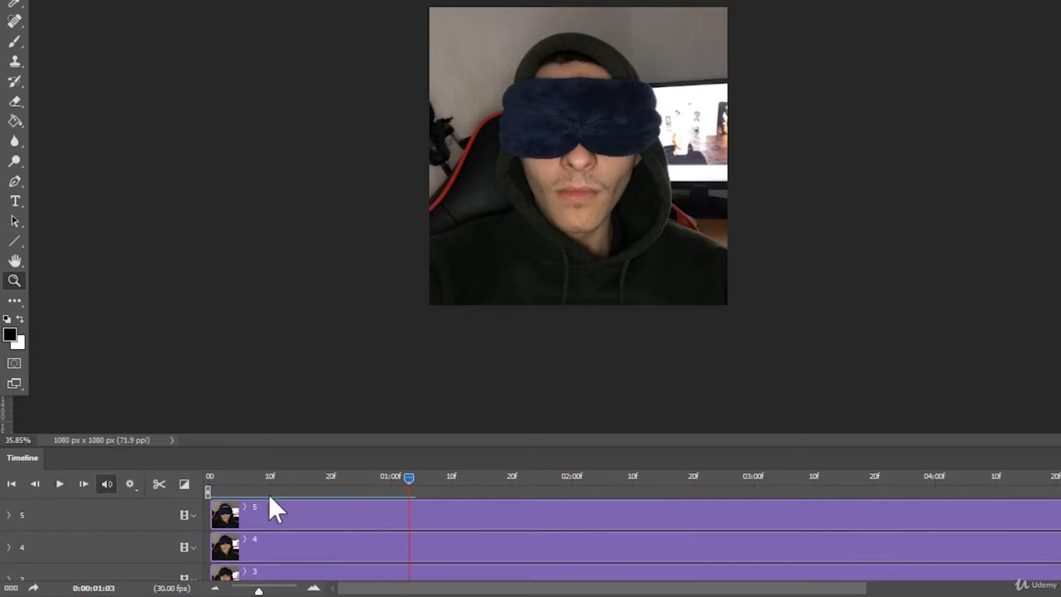
pyautogui.click(269, 479)
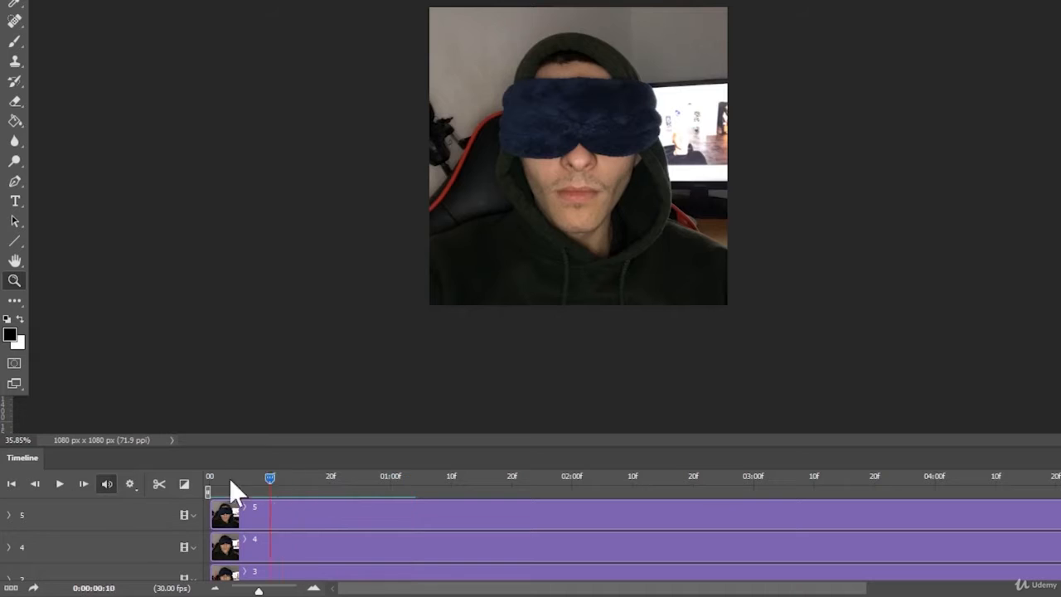
pyautogui.click(61, 485)
pyautogui.click(63, 485)
# - Split the clips of photos 2 to 5 at frame 10 and delete their pieces before that point
pyautogui.moveTo(233, 489); pyautogui.dragTo(272, 487)
pyautogui.scroll(-3, 303, 542)
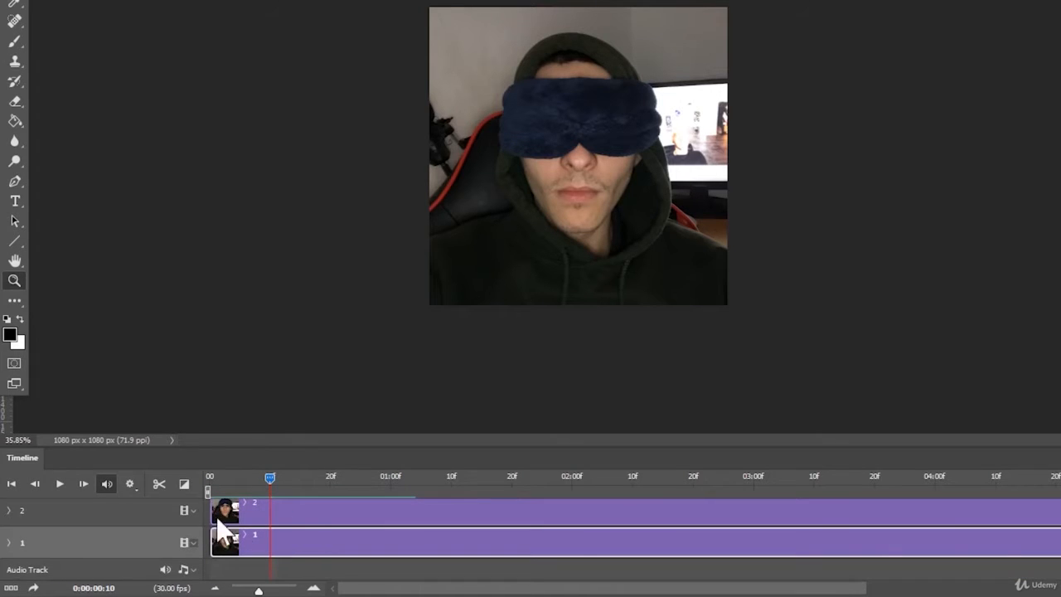
pyautogui.scroll(3, 303, 513)
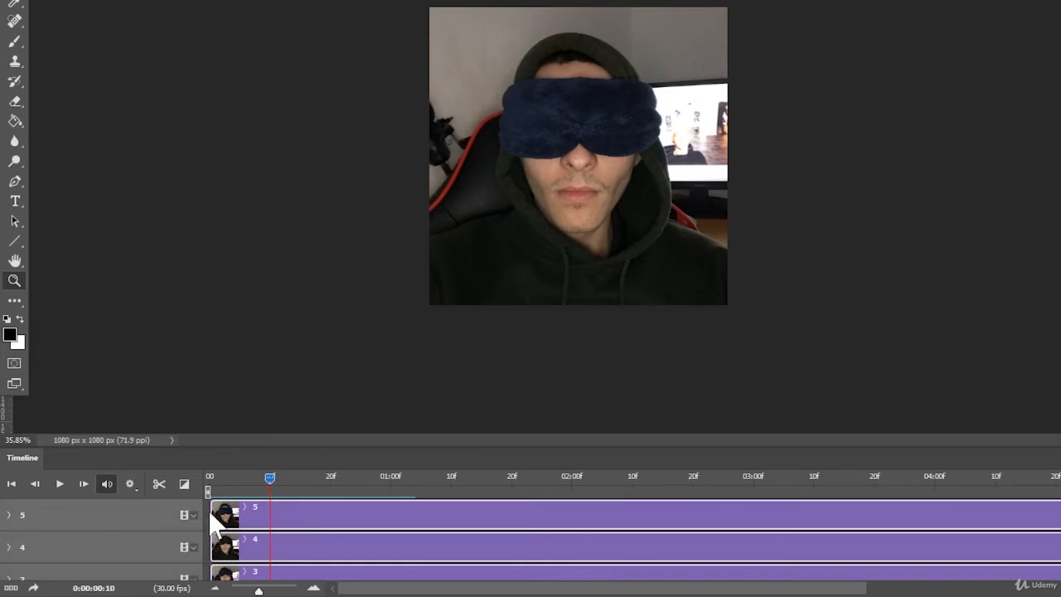
pyautogui.moveTo(245, 516); pyautogui.dragTo(306, 516)
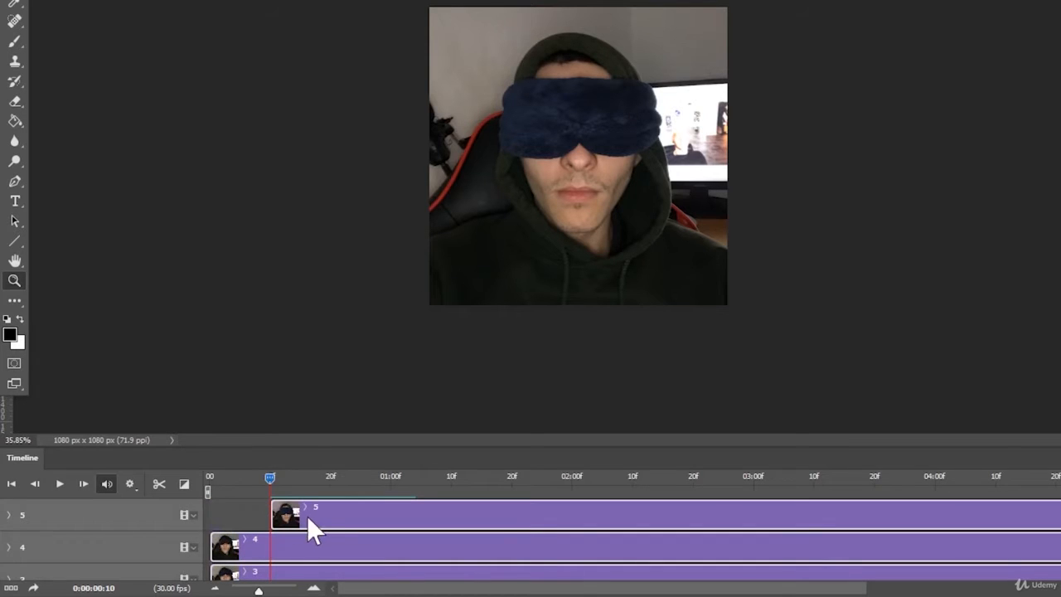
pyautogui.hotkey('ctrl', 'z')
pyautogui.scroll(-3, 312, 515)
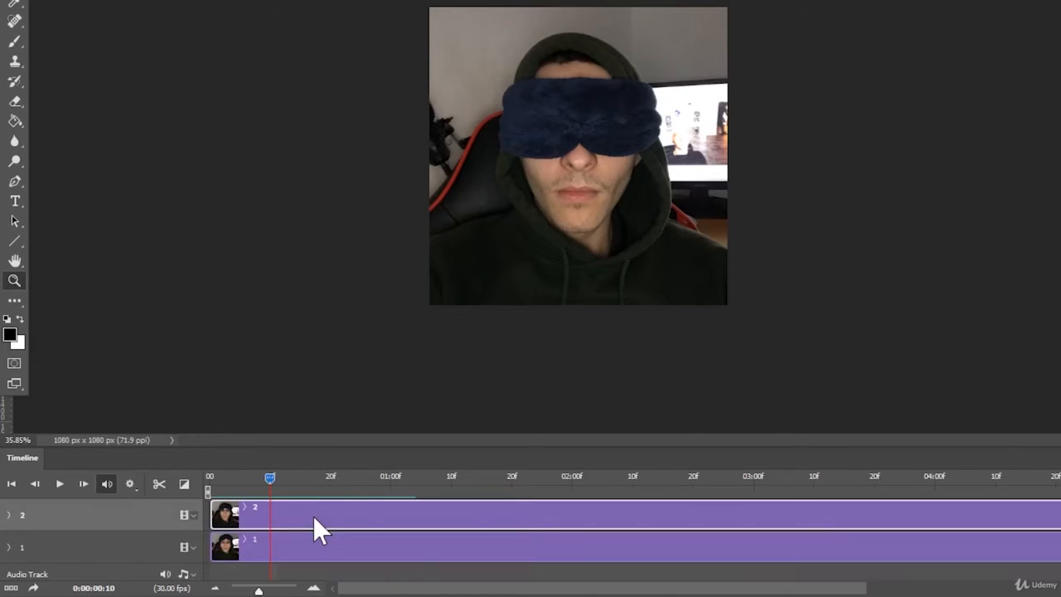
pyautogui.click(159, 483)
pyautogui.click(248, 522)
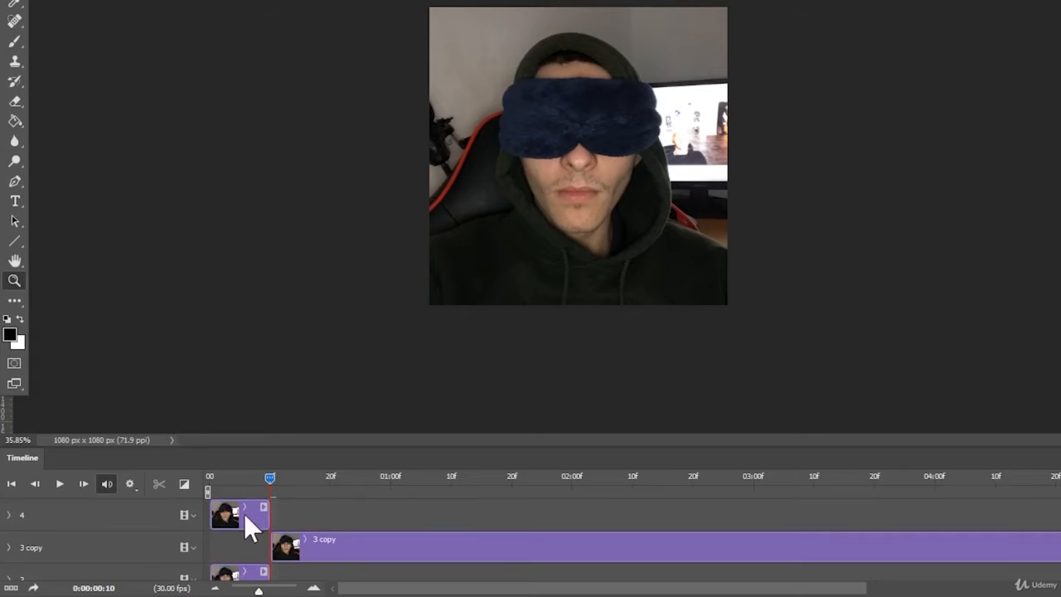
pyautogui.scroll(-3, 249, 536)
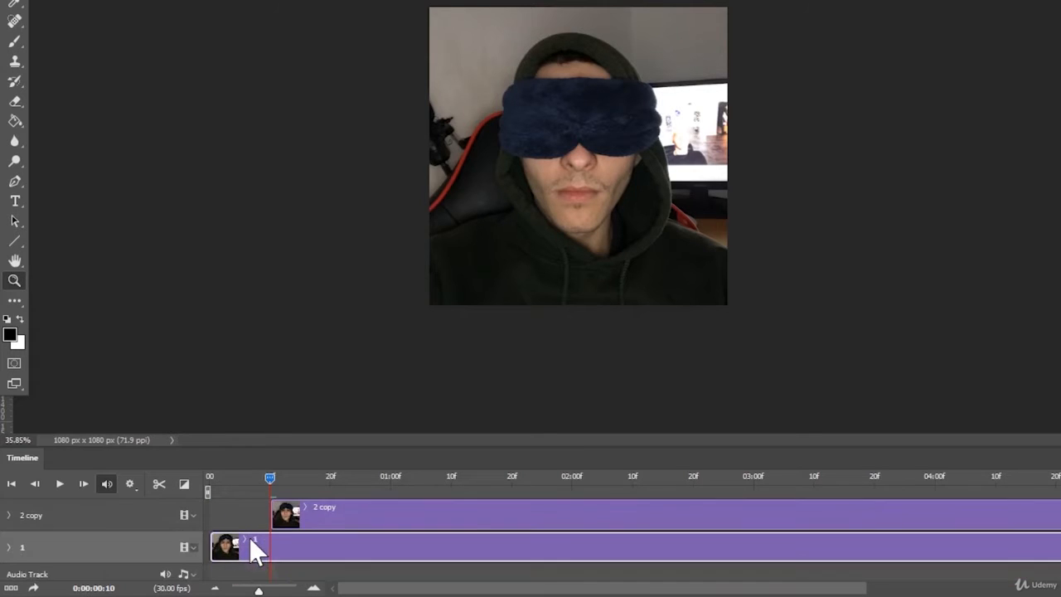
pyautogui.scroll(3, 254, 537)
pyautogui.click(244, 542)
pyautogui.press('Delete')
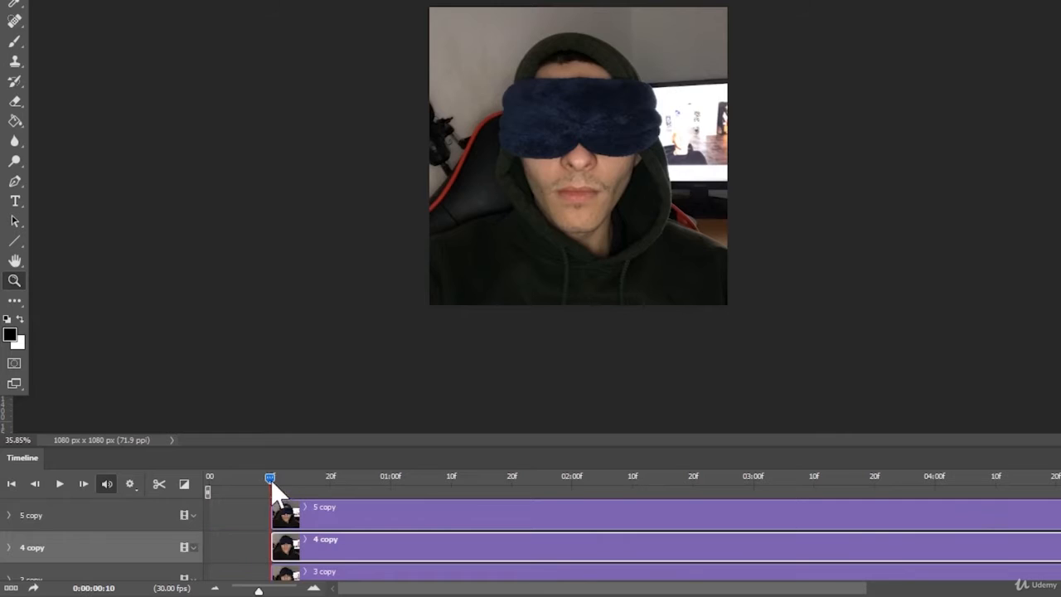
# - Preview the animation from the start and return the playhead to the first frame
pyautogui.moveTo(270, 478); pyautogui.dragTo(209, 478)
pyautogui.scroll(-3, 331, 534)
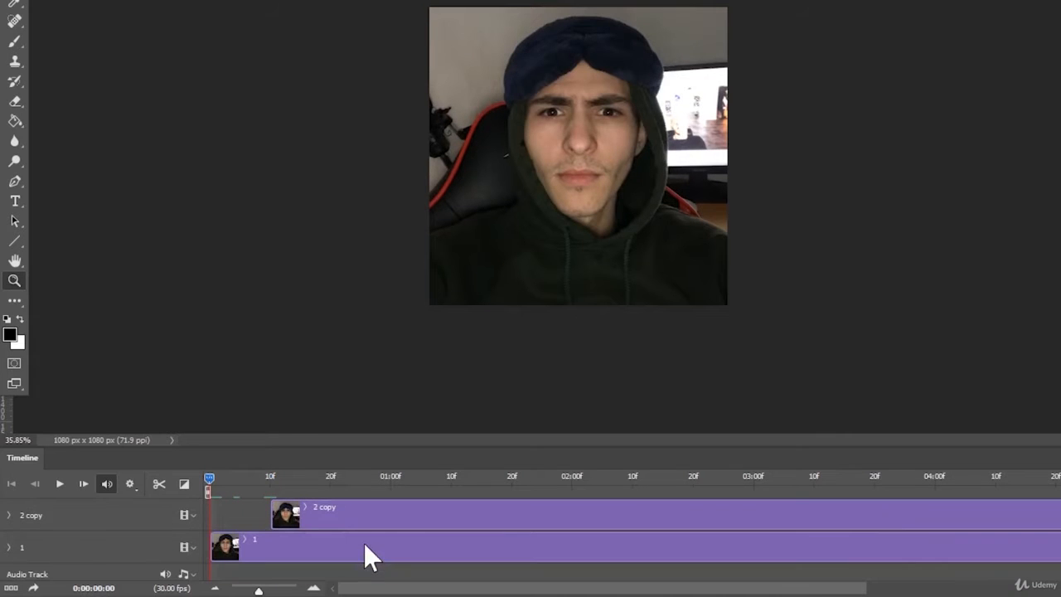
pyautogui.scroll(1, 363, 542)
pyautogui.press('space')
pyautogui.press('space')
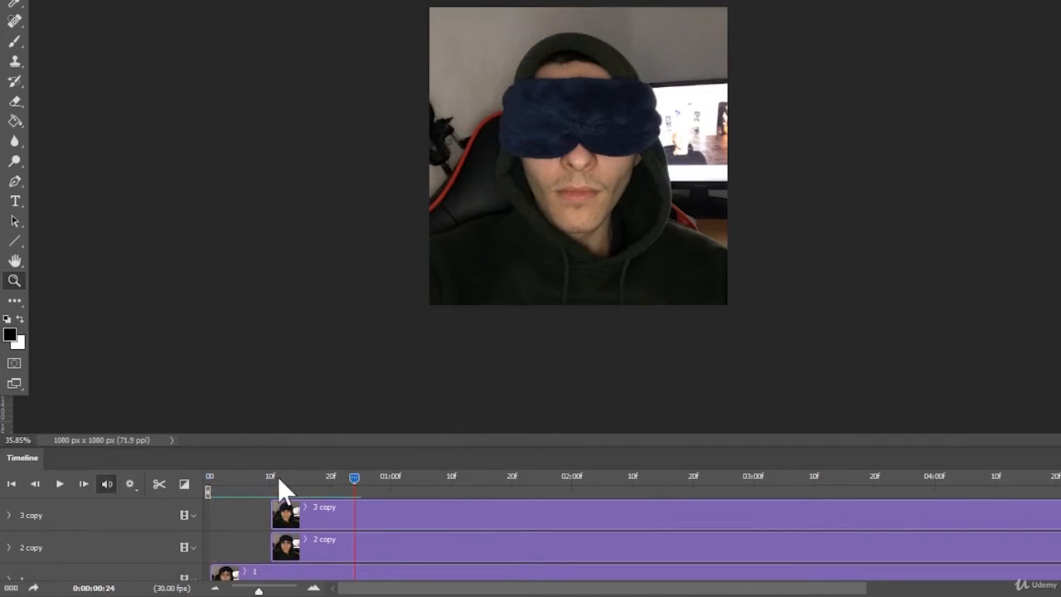
pyautogui.moveTo(276, 478); pyautogui.dragTo(194, 487)
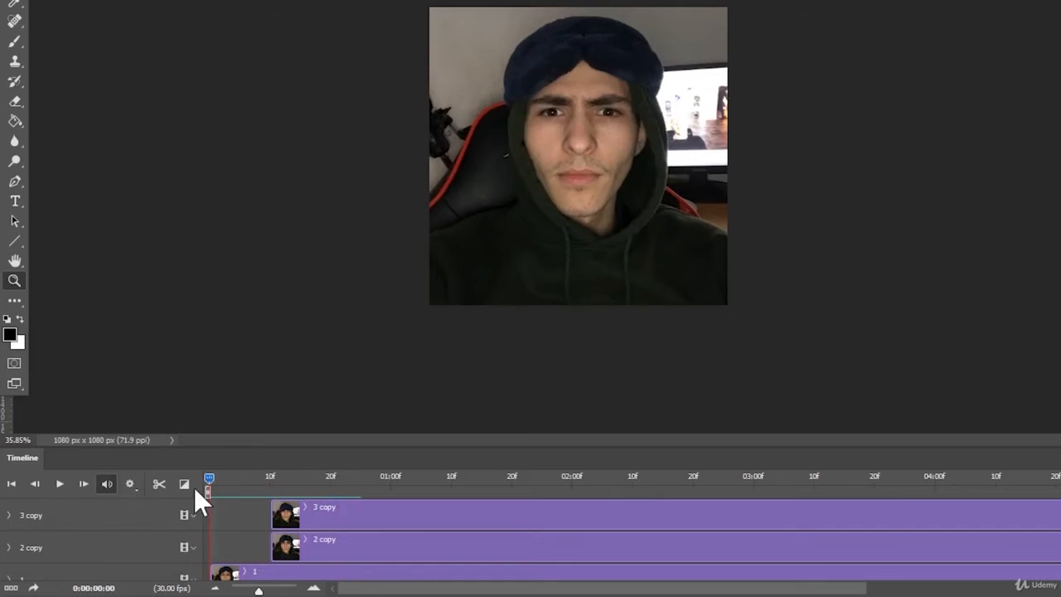
# - Split the photo 3 clip at frame 20 and delete its piece before that point
pyautogui.click(363, 518)
pyautogui.moveTo(273, 485); pyautogui.dragTo(329, 481)
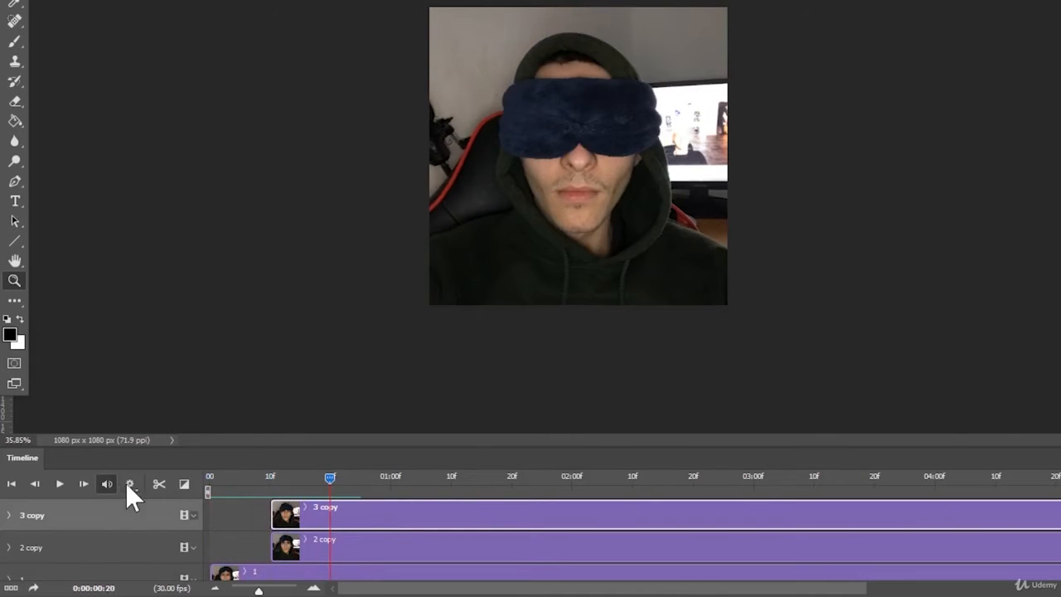
pyautogui.click(160, 484)
pyautogui.click(304, 543)
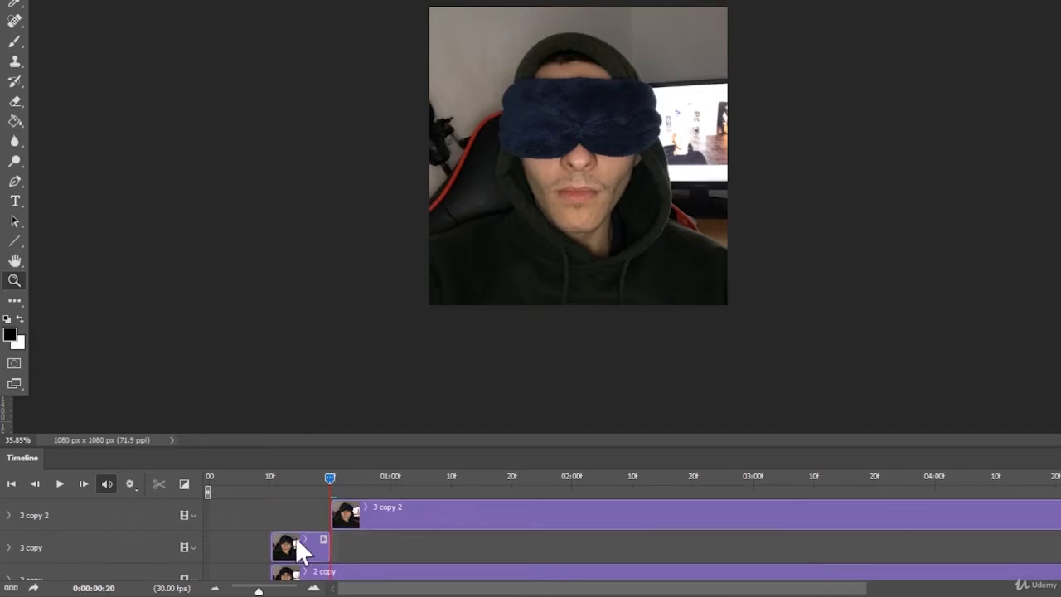
pyautogui.press('Delete')
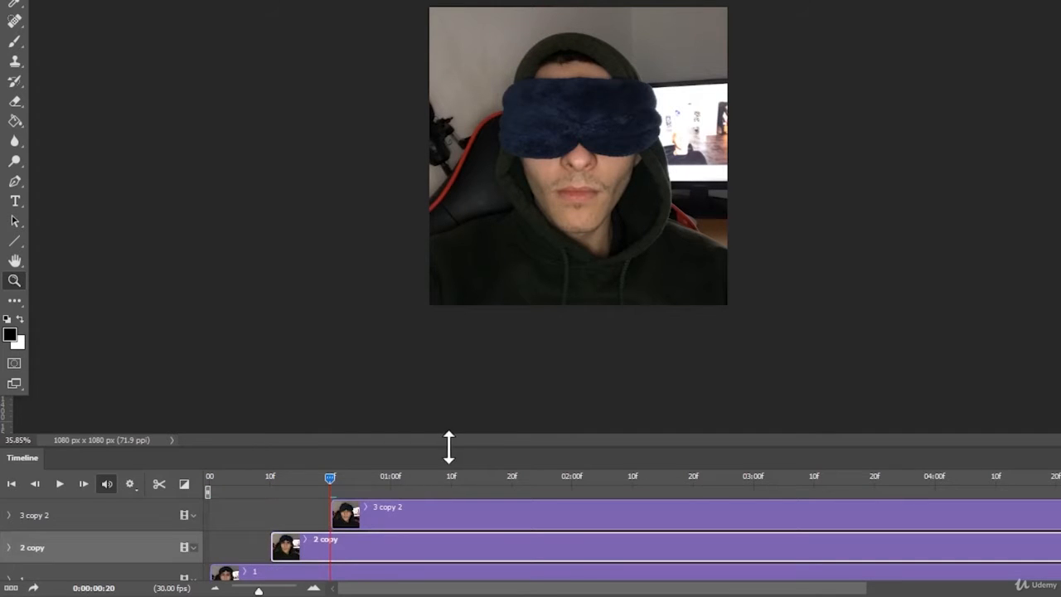
# - Enlarge the timeline panel, then split the photo 4 and 5 clips at frame 20 and delete their earlier pieces
pyautogui.moveTo(449, 446); pyautogui.dragTo(452, 275)
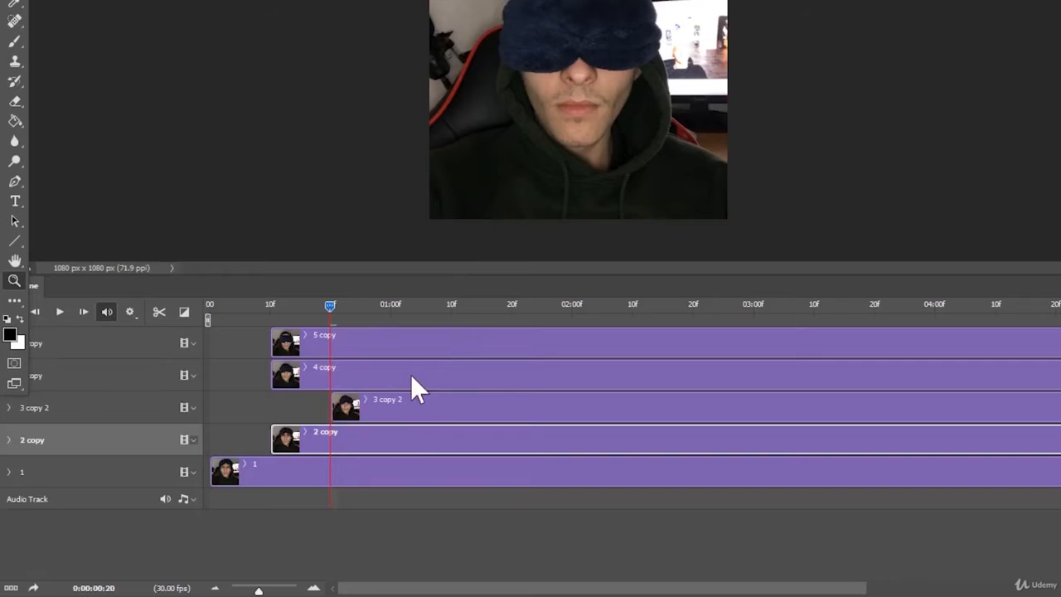
pyautogui.click(340, 376)
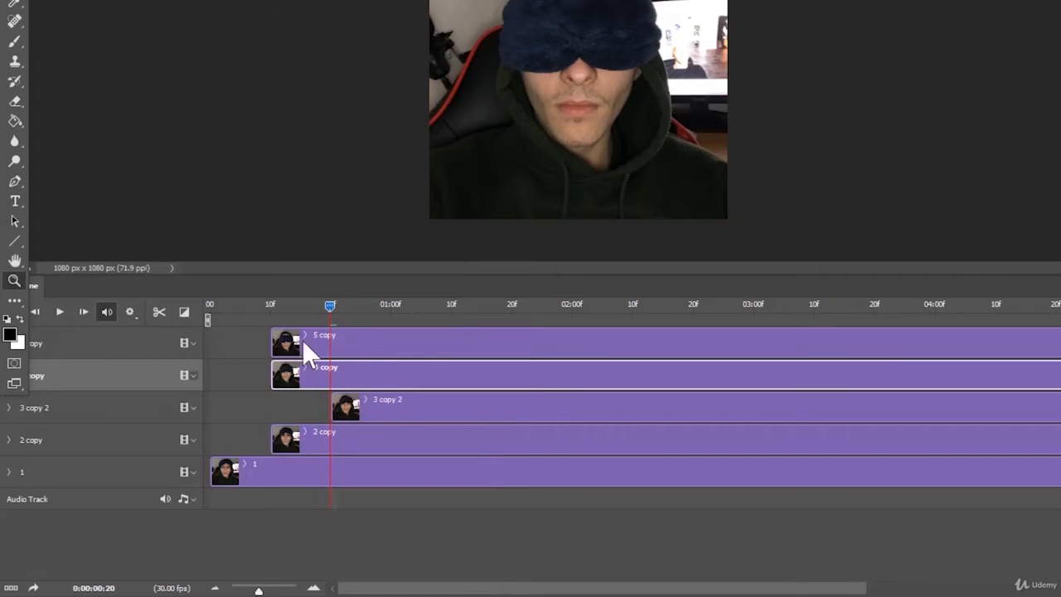
pyautogui.click(157, 312)
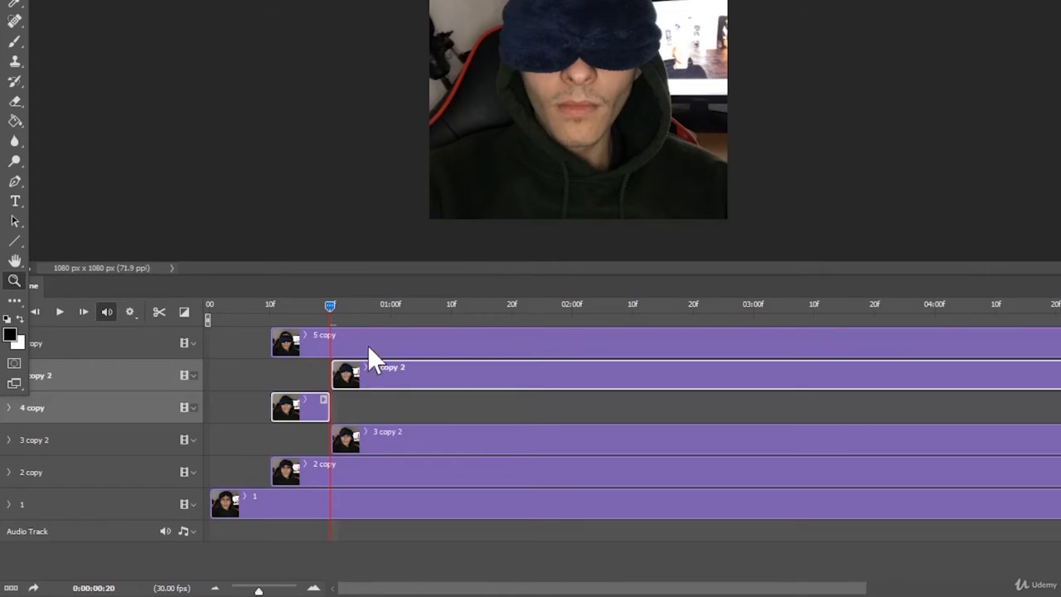
pyautogui.click(367, 345)
pyautogui.click(159, 311)
pyautogui.click(296, 443)
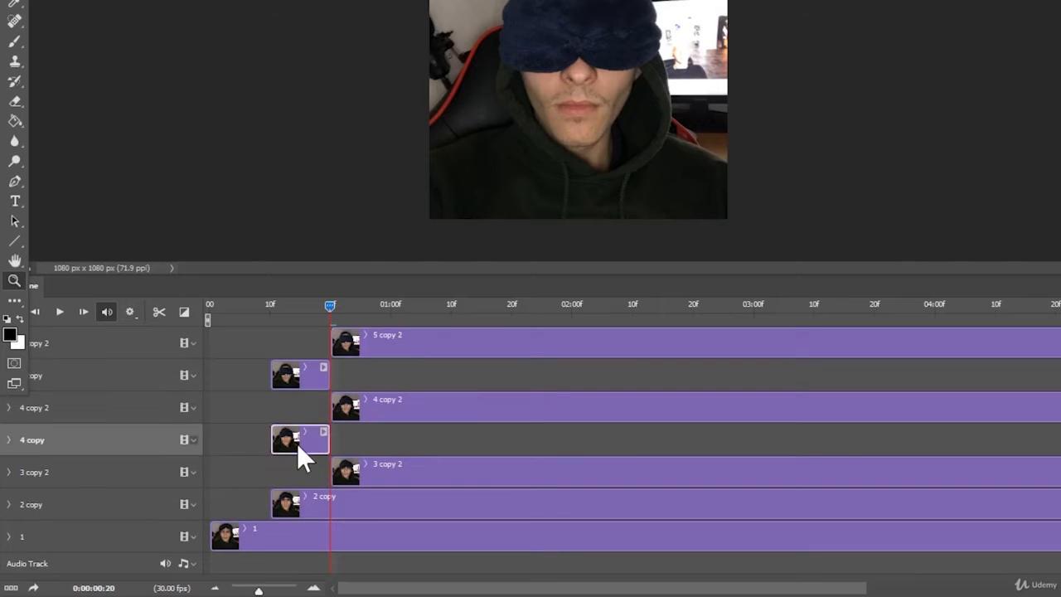
pyautogui.press('Delete')
pyautogui.click(320, 372)
pyautogui.press('Delete')
pyautogui.click(321, 439)
# - Split the photo 4 and 5 clips at the 1-second mark and delete their pieces before it
pyautogui.moveTo(321, 305); pyautogui.dragTo(139, 323)
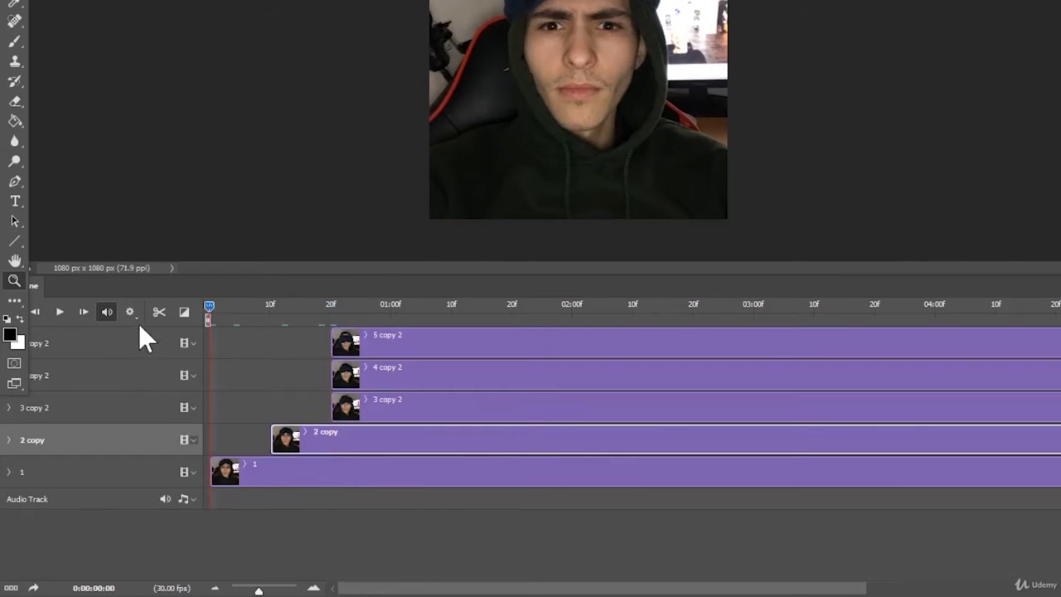
pyautogui.moveTo(239, 332); pyautogui.dragTo(391, 306)
pyautogui.click(395, 374)
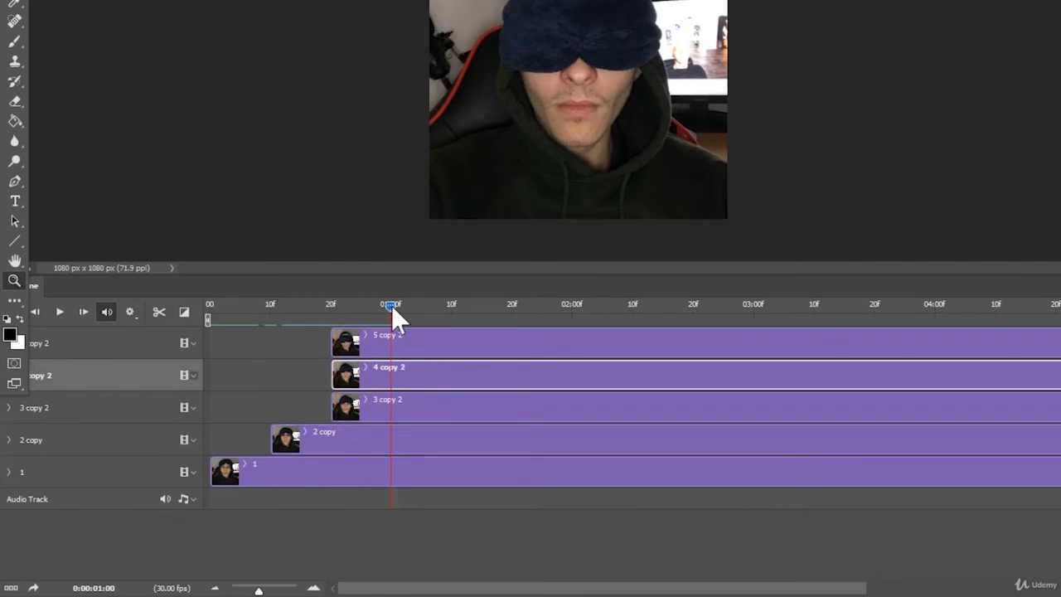
pyautogui.click(158, 313)
pyautogui.click(415, 344)
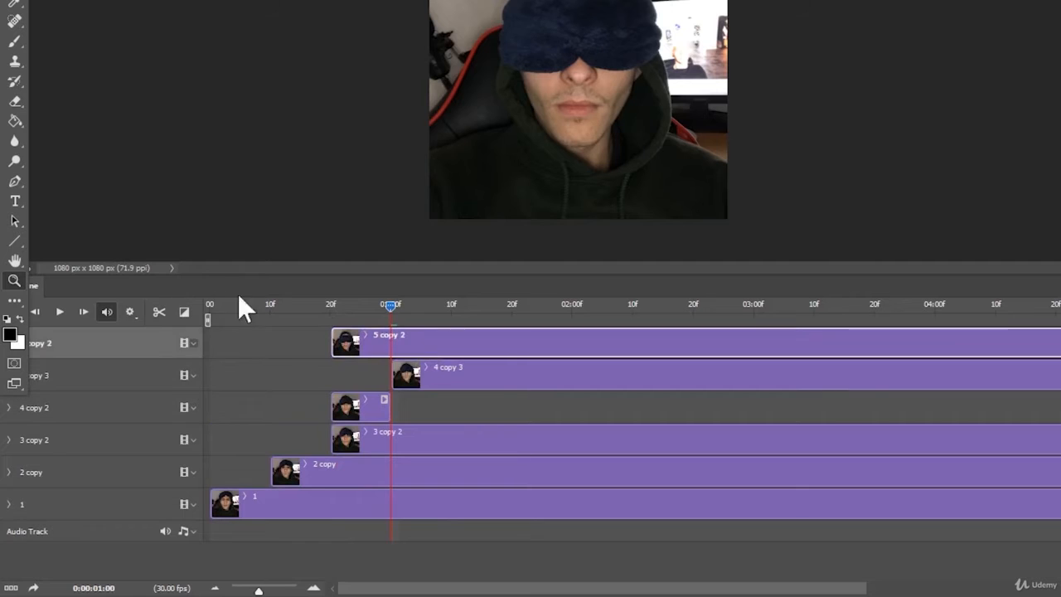
pyautogui.click(158, 313)
pyautogui.click(356, 431)
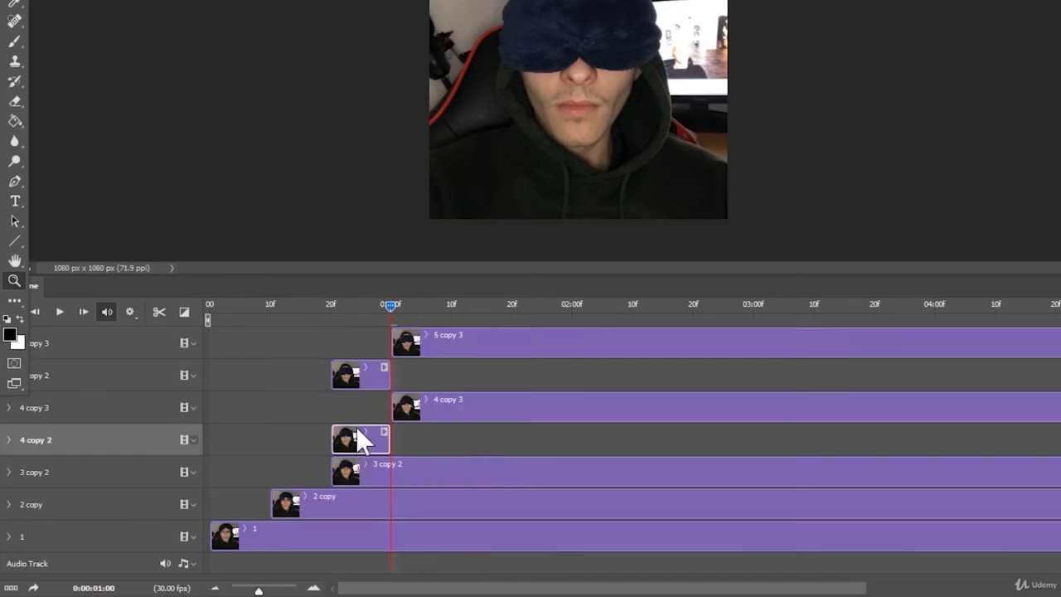
pyautogui.press('Delete')
pyautogui.click(365, 373)
pyautogui.press('Delete')
# - Split the photo 5 clip at 0:00:01:10 and delete its piece before that point
pyautogui.click(450, 305)
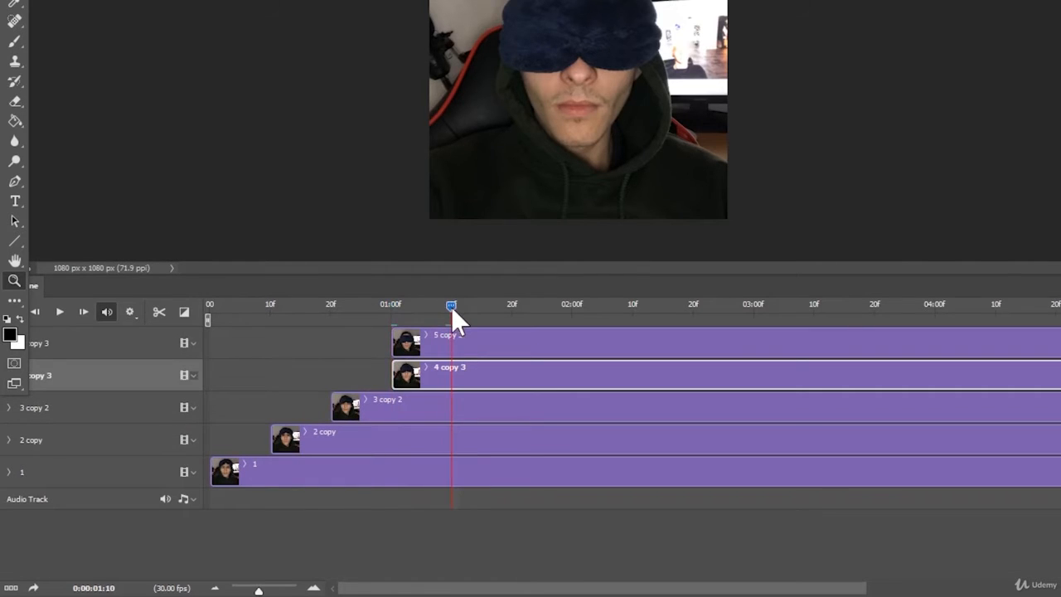
pyautogui.click(475, 343)
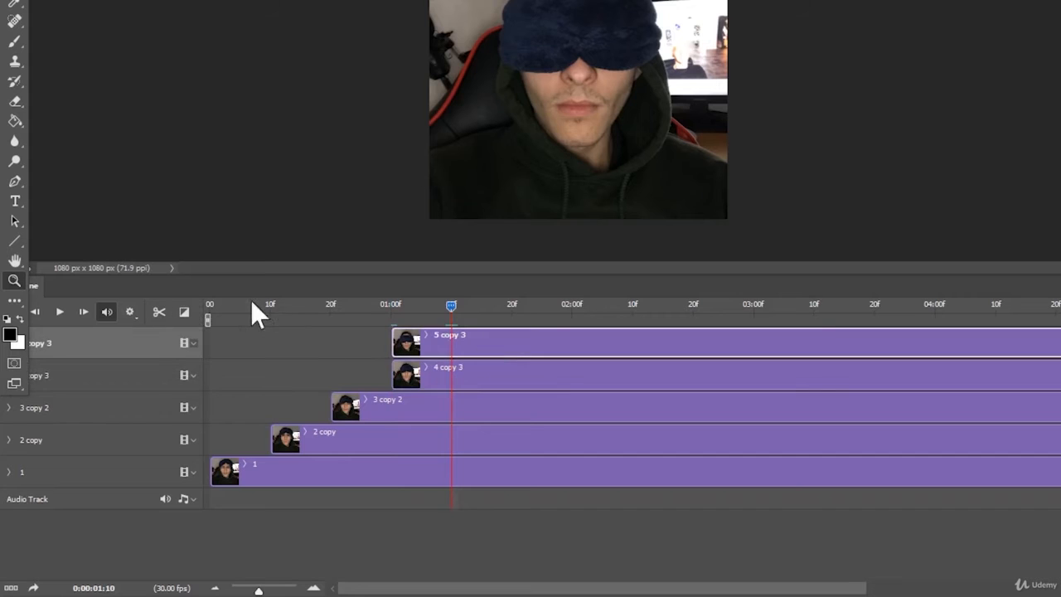
pyautogui.click(160, 313)
pyautogui.click(418, 371)
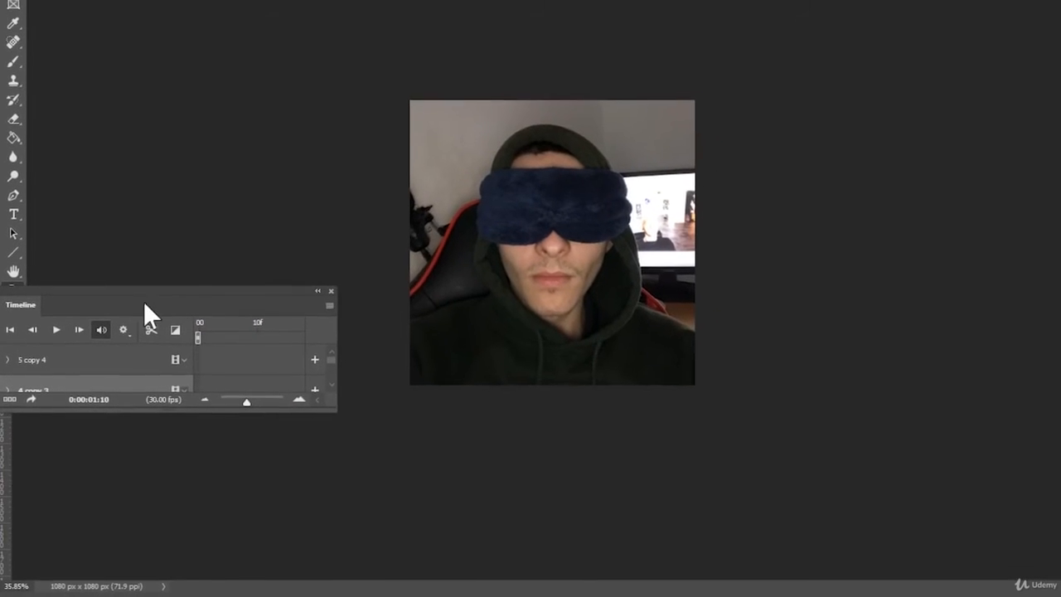
# - Reopen the Timeline, dock it below the canvas and enlarge it so all five clips show
pyautogui.click(320, 296)
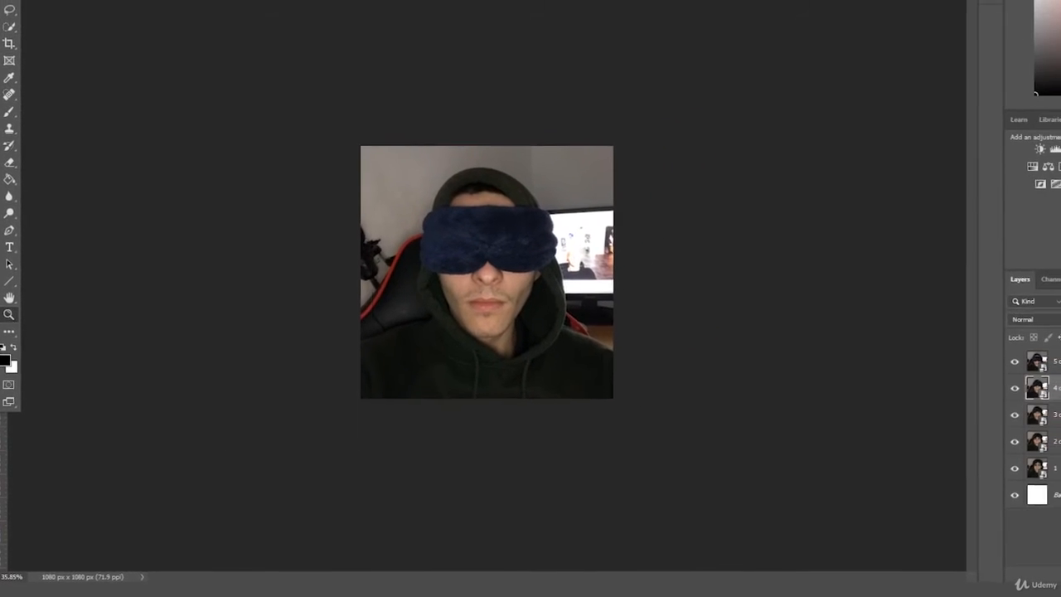
pyautogui.click(264, 0)
pyautogui.click(249, 369)
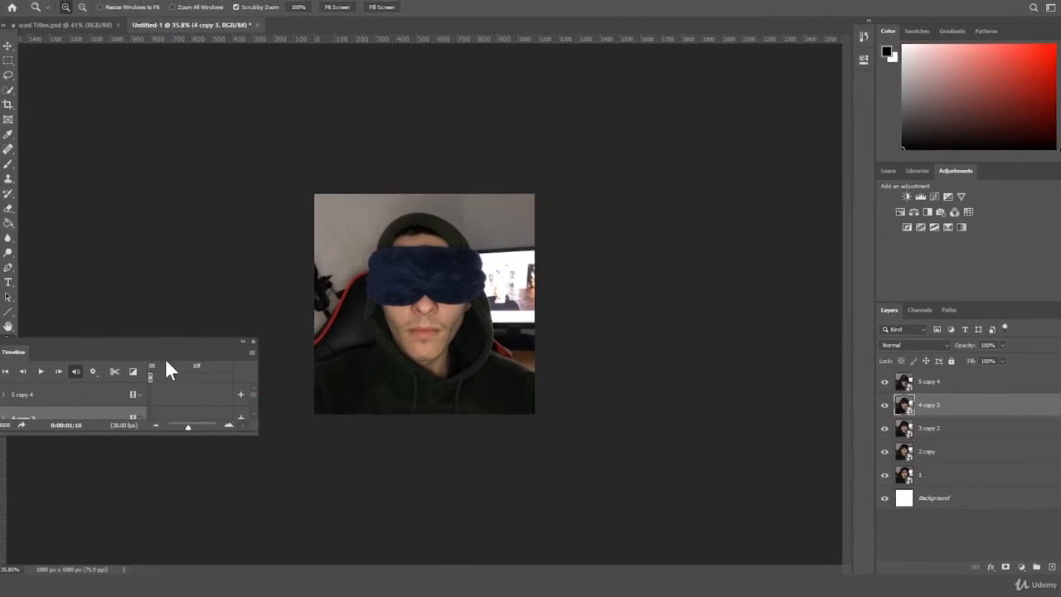
pyautogui.moveTo(187, 353); pyautogui.dragTo(380, 581)
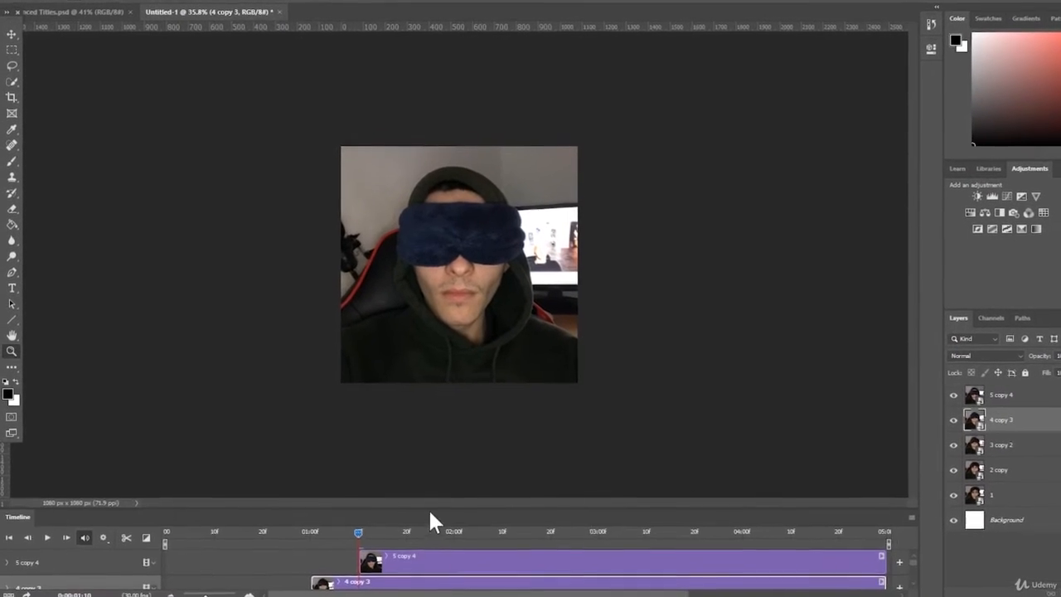
pyautogui.moveTo(447, 511); pyautogui.dragTo(463, 375)
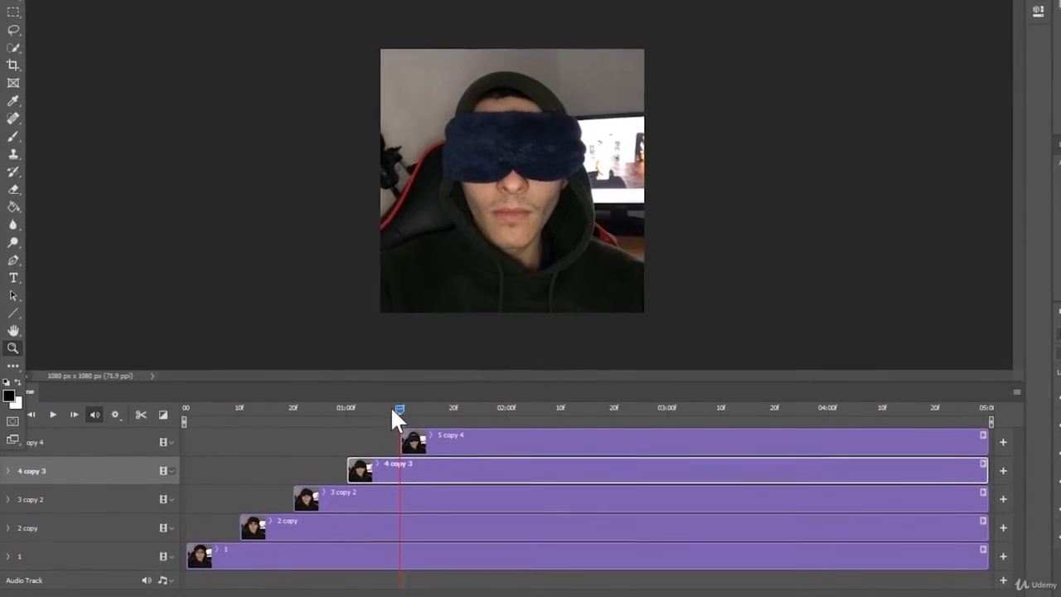
# - Preview the staggered animation from the first frame and stop playback
pyautogui.moveTo(365, 404); pyautogui.dragTo(119, 417)
pyautogui.press('space')
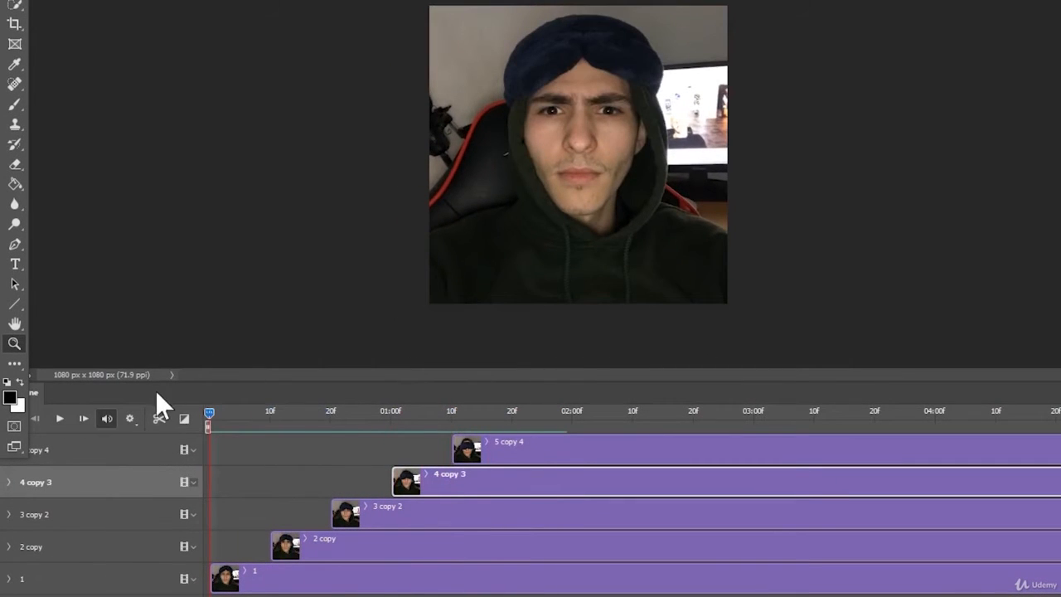
pyautogui.click(61, 422)
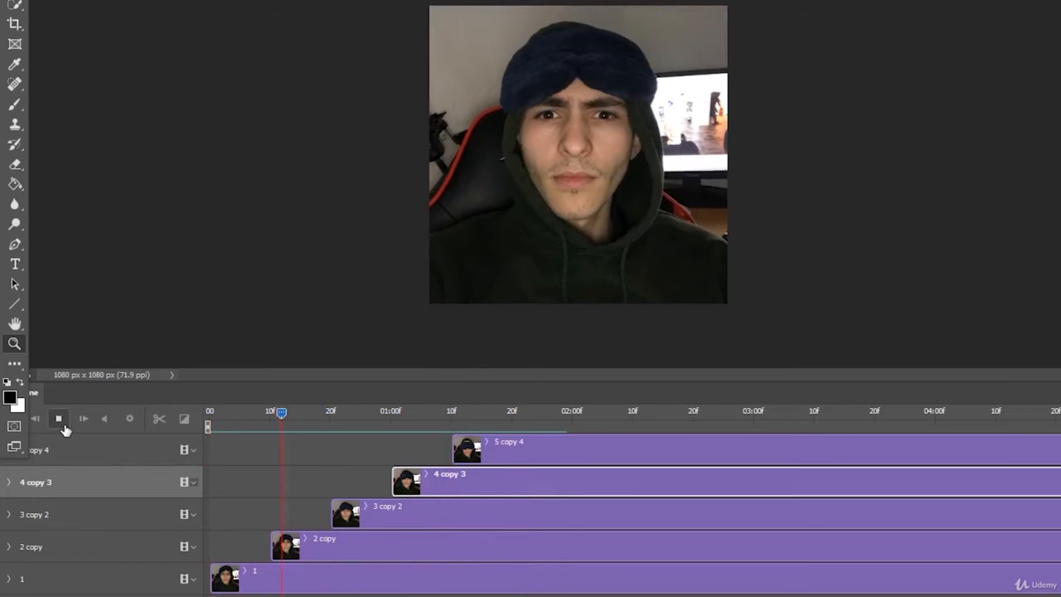
pyautogui.click(61, 423)
pyautogui.click(419, 416)
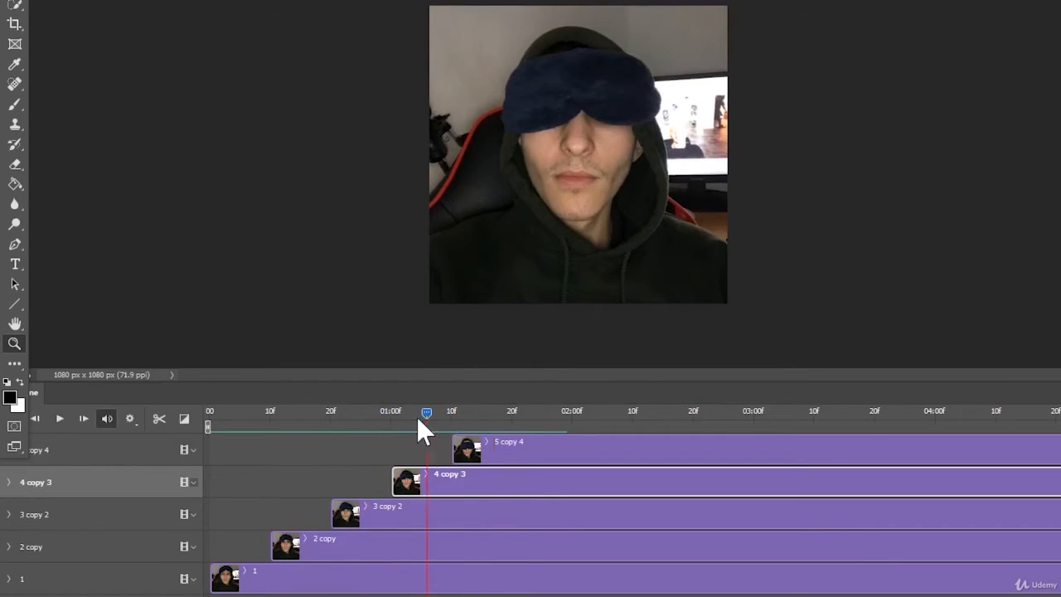
# - Split all five photo clips together at 0:00:01:20
pyautogui.moveTo(418, 418); pyautogui.dragTo(512, 425)
pyautogui.click(518, 440)
pyautogui.keyDown('shift'); pyautogui.click(537, 583); pyautogui.keyUp('shift')
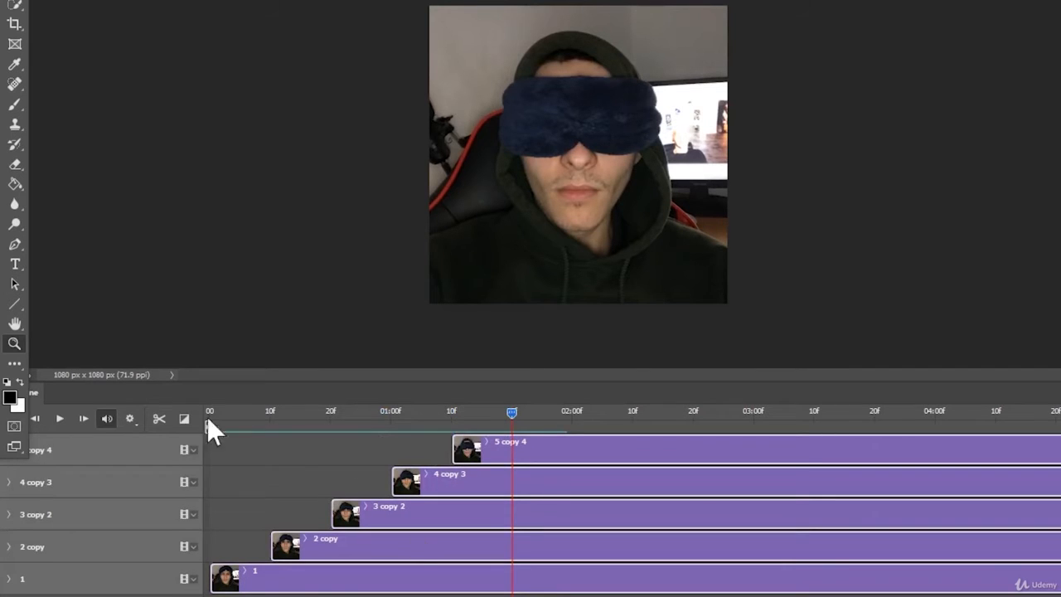
pyautogui.click(159, 418)
# - Delete the piece after the 0:00:01:20 split from each of the five photo clips
pyautogui.click(650, 452)
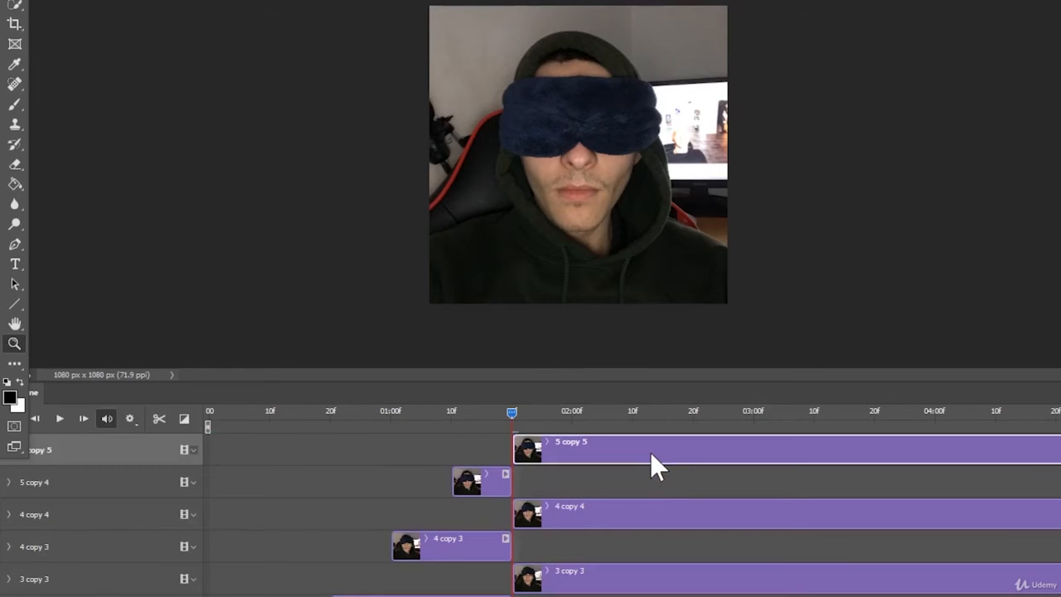
pyautogui.press('Delete')
pyautogui.click(605, 474)
pyautogui.press('Delete')
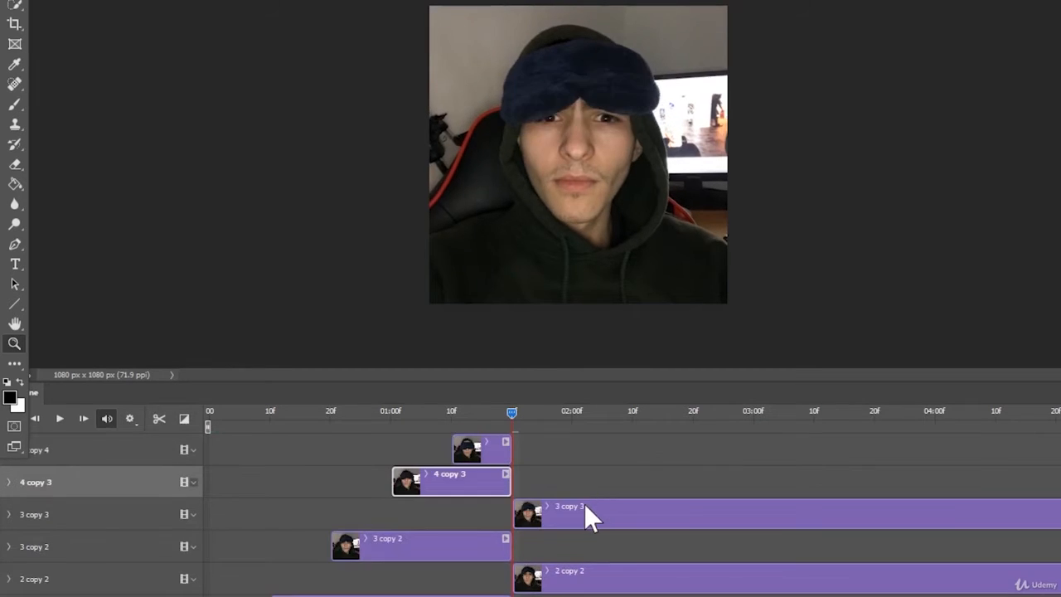
pyautogui.click(583, 514)
pyautogui.press('Delete')
pyautogui.click(589, 554)
pyautogui.press('Delete')
pyautogui.click(594, 573)
pyautogui.press('Delete')
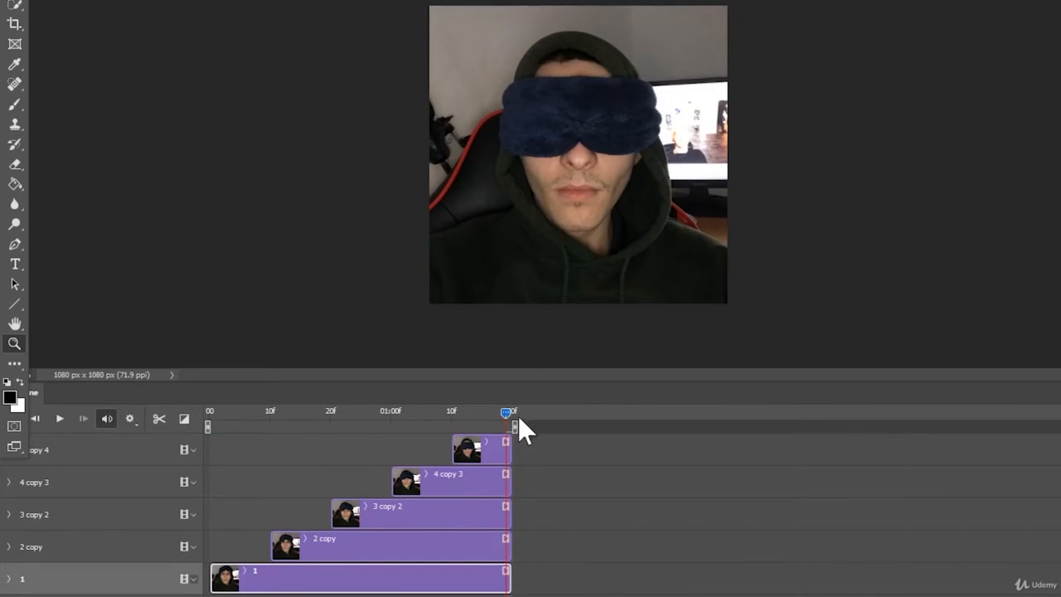
# - Extend the end of the photo 4 clip to 2:00 and the photo 3 clip to 2 seconds 10 frames
pyautogui.rightClick(506, 475)
pyautogui.click(468, 475)
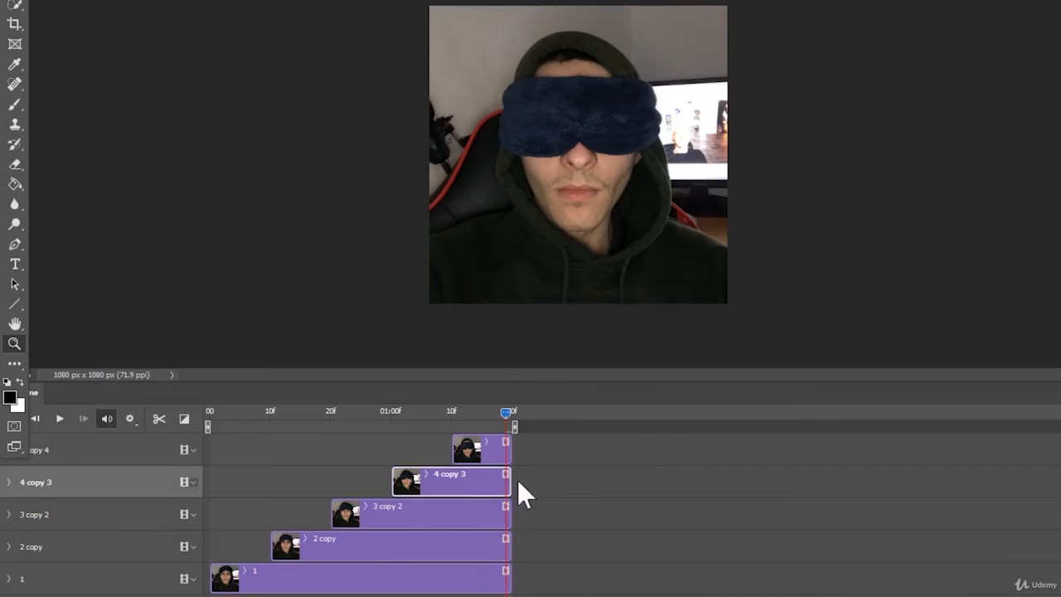
pyautogui.moveTo(511, 481); pyautogui.dragTo(570, 487)
pyautogui.click(577, 412)
pyautogui.moveTo(511, 514); pyautogui.dragTo(631, 512)
pyautogui.click(635, 414)
# - Extend the end of the photo 2 clip to 2 seconds 20 frames and the photo 1 clip to 3:00
pyautogui.moveTo(508, 547); pyautogui.dragTo(700, 545)
pyautogui.click(695, 415)
pyautogui.moveTo(508, 578); pyautogui.dragTo(843, 579)
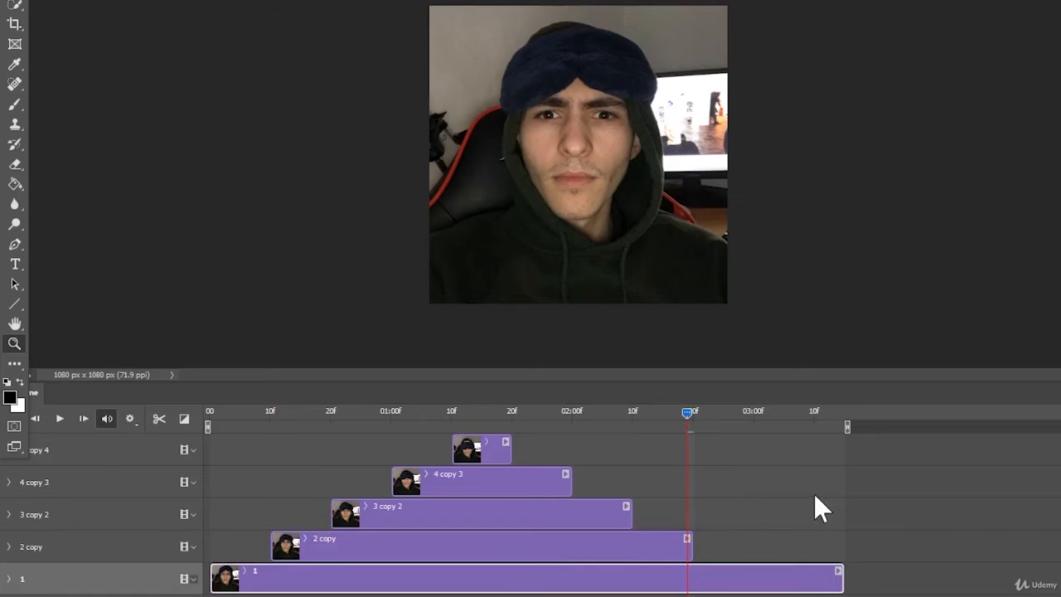
pyautogui.click(753, 413)
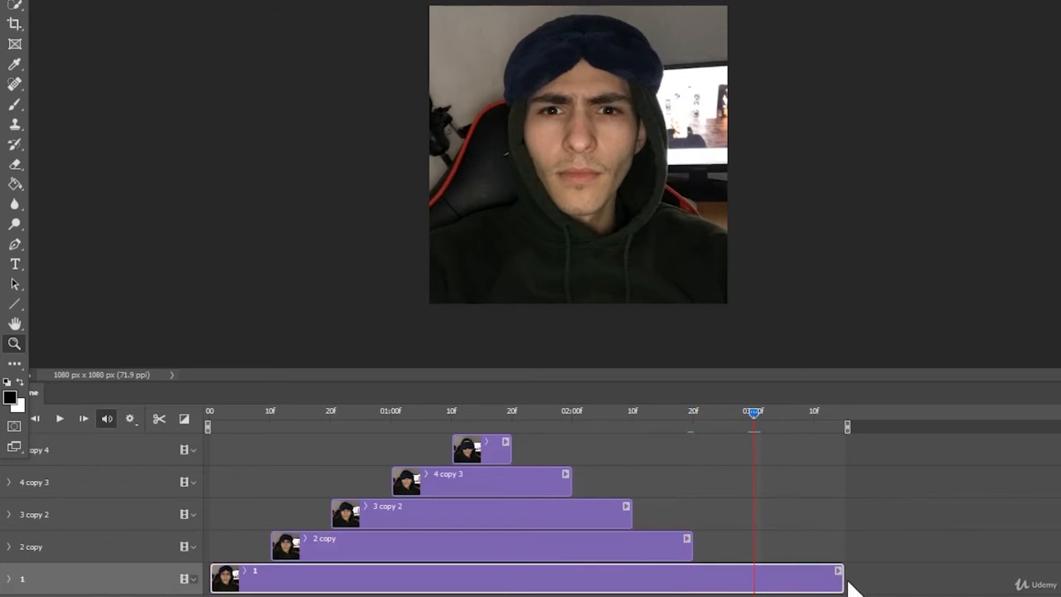
pyautogui.moveTo(839, 579); pyautogui.dragTo(751, 580)
pyautogui.click(873, 513)
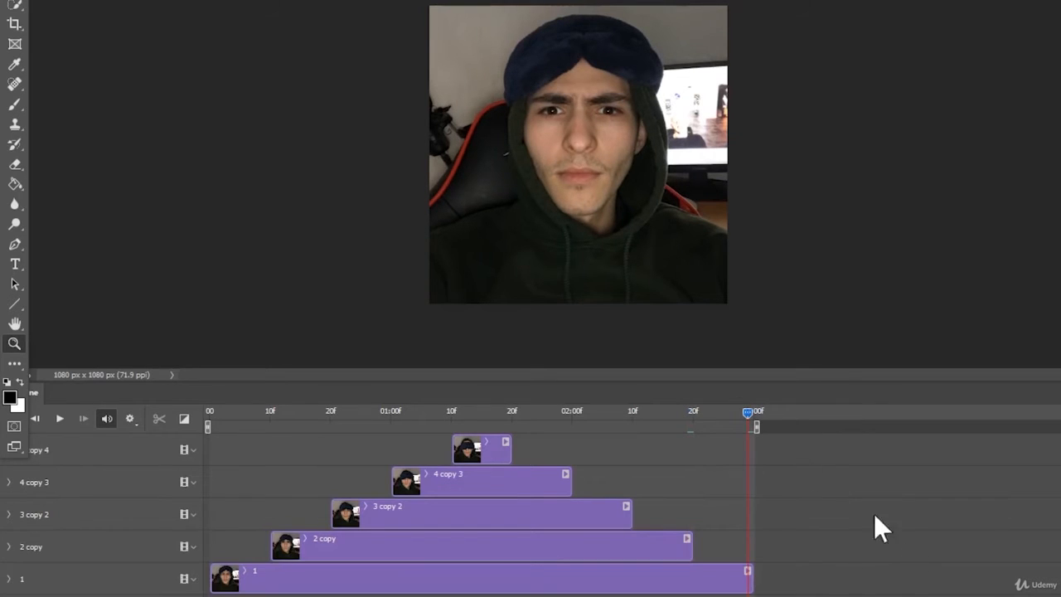
# - Play the forward-and-back animation from the first frame twice to check its sequence
pyautogui.moveTo(743, 412); pyautogui.dragTo(57, 456)
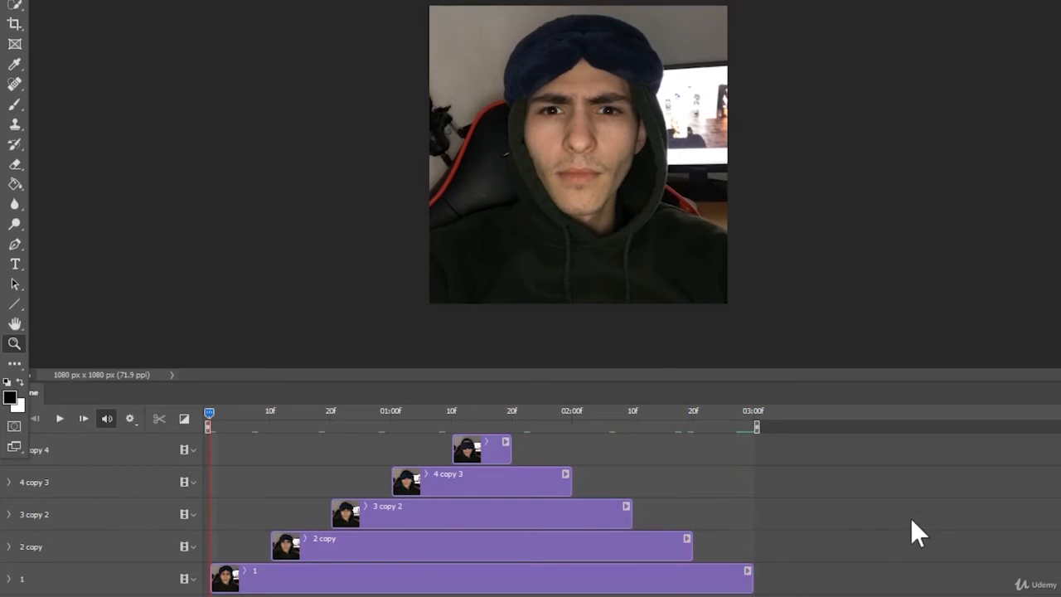
pyautogui.click(59, 420)
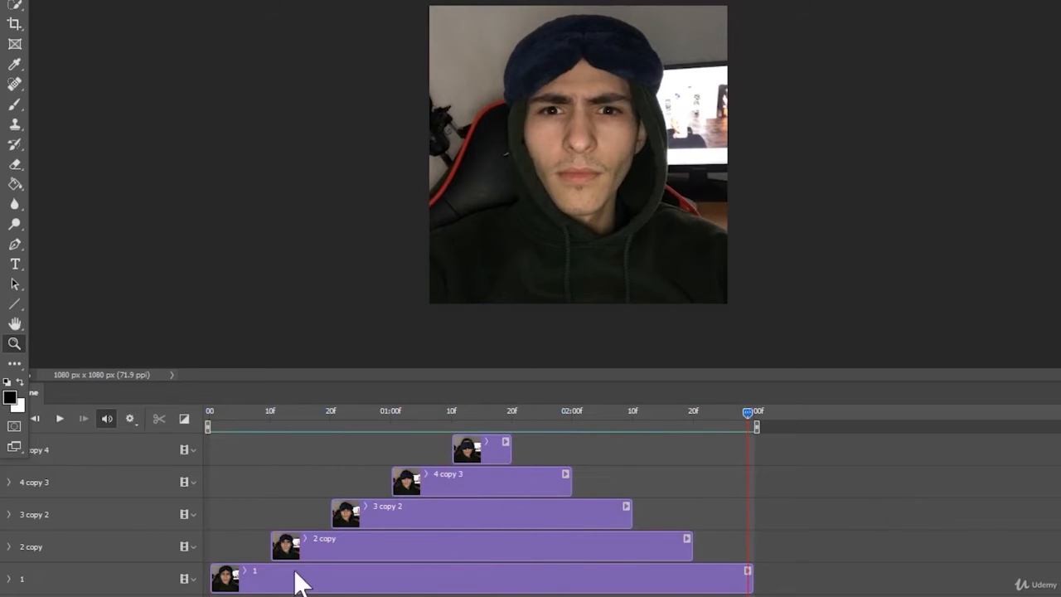
pyautogui.click(447, 551)
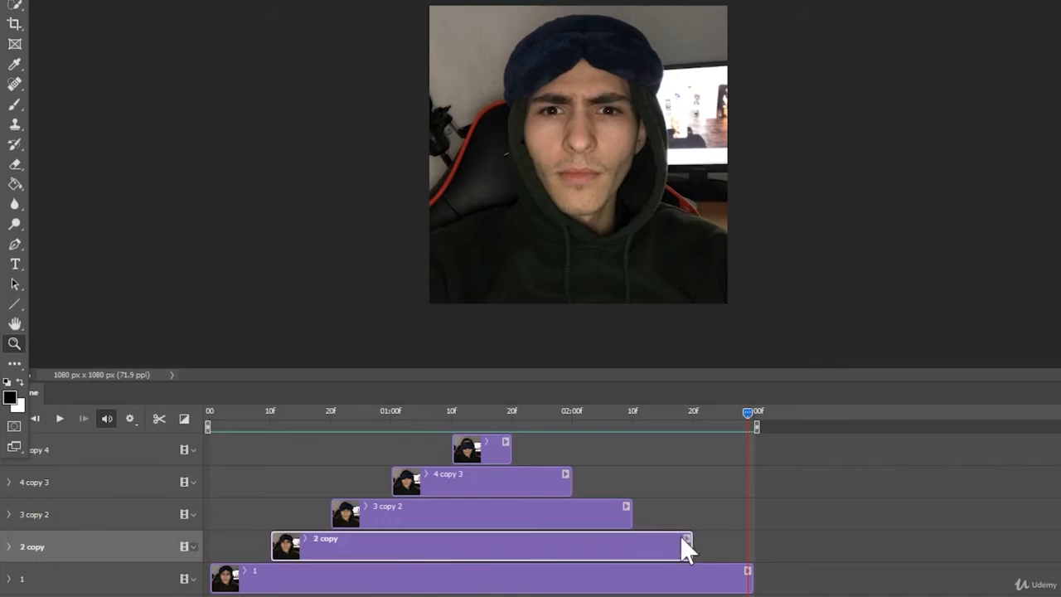
pyautogui.moveTo(710, 409); pyautogui.dragTo(101, 443)
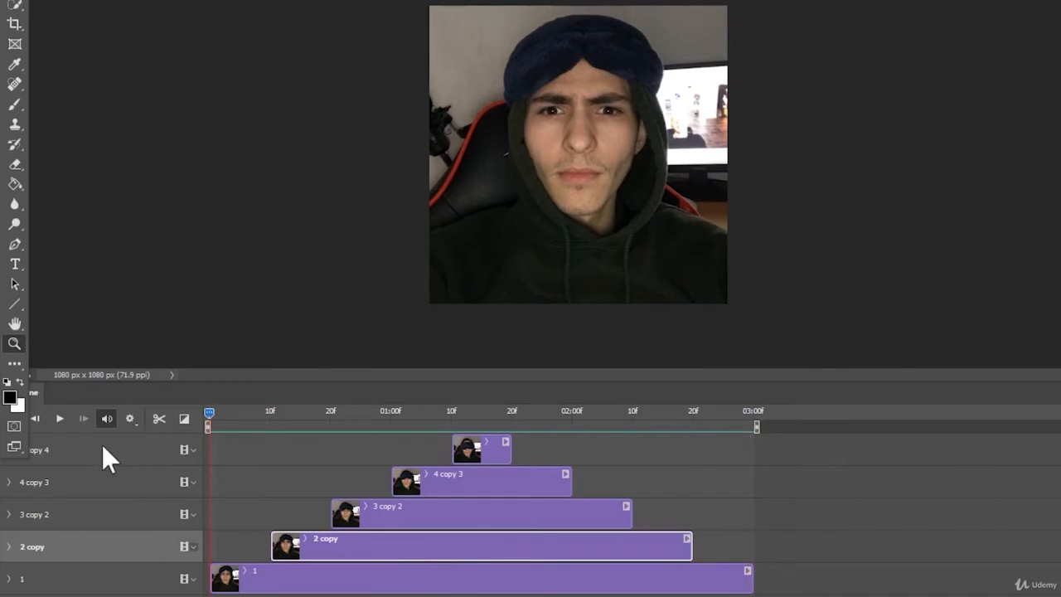
pyautogui.press('space')
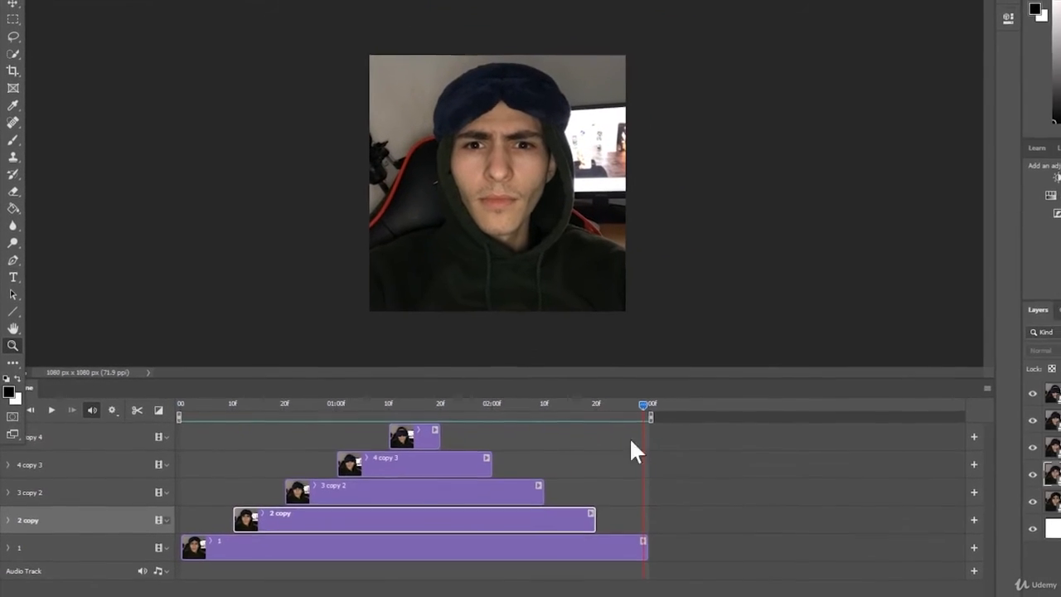
# - Add a Vibrance adjustment above the photo 5 layer with saturation -100 and preview the black-and-white animation
pyautogui.click(1001, 387)
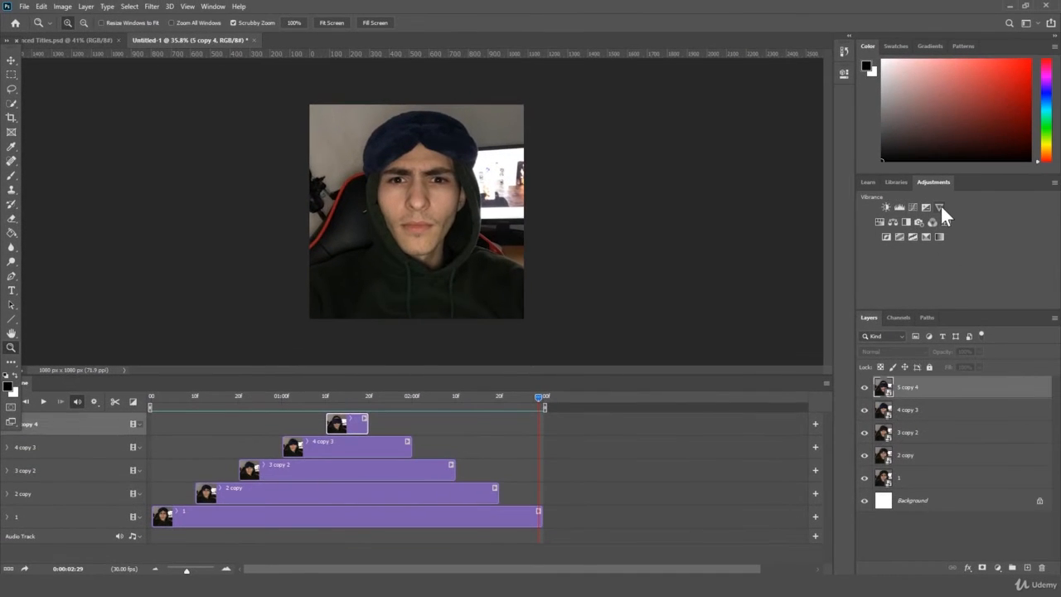
pyautogui.click(938, 206)
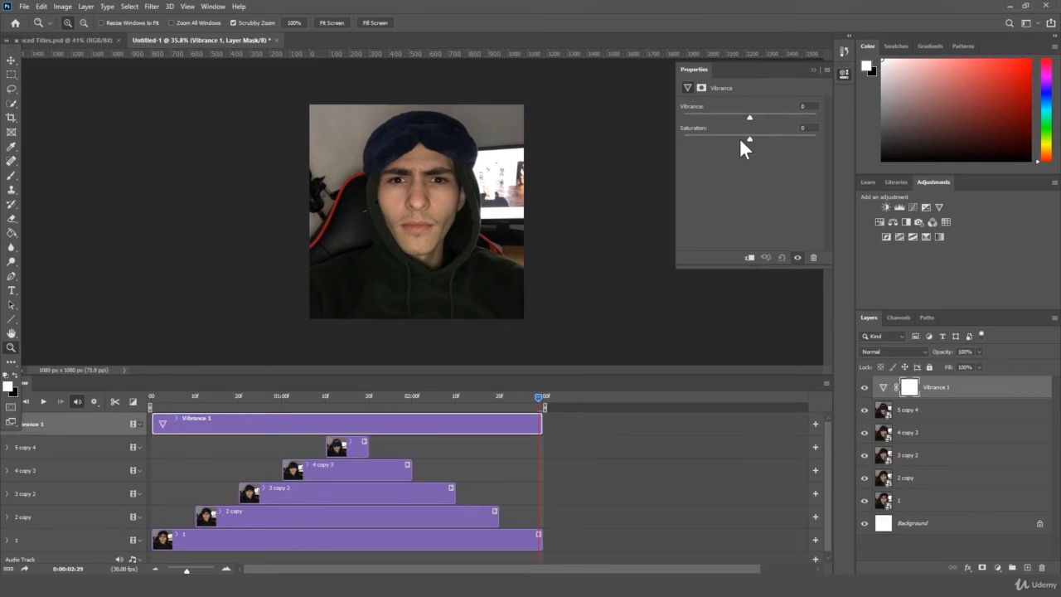
pyautogui.moveTo(739, 137); pyautogui.dragTo(707, 138)
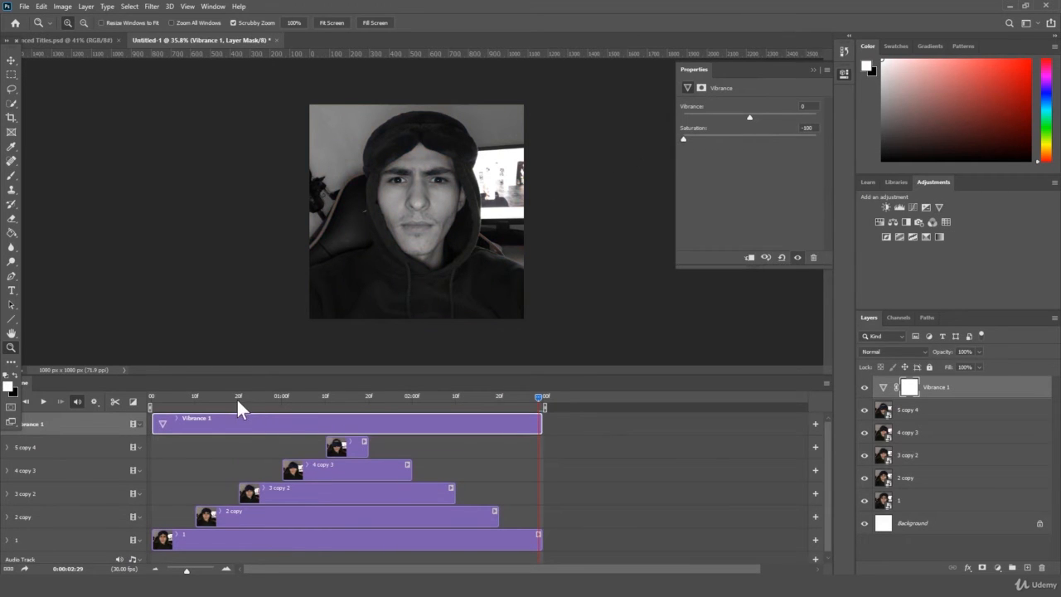
pyautogui.press('space')
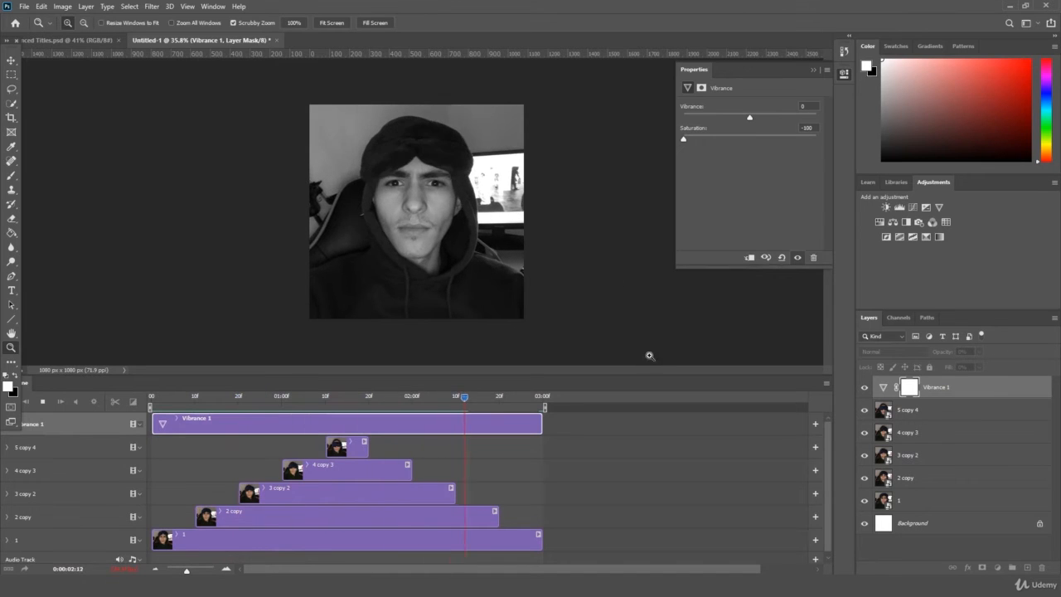
pyautogui.click(814, 69)
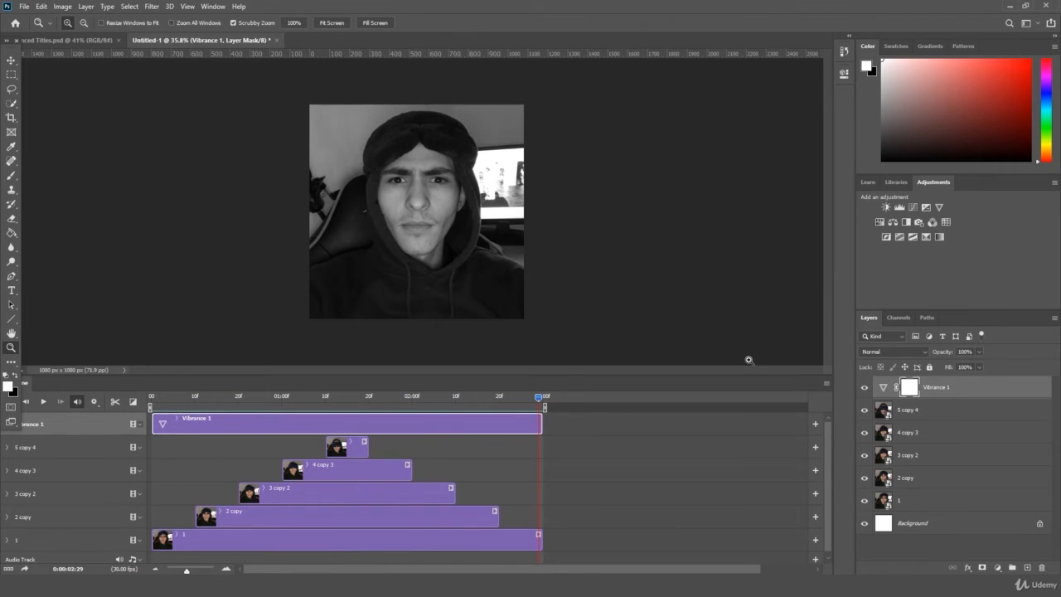
pyautogui.click(677, 458)
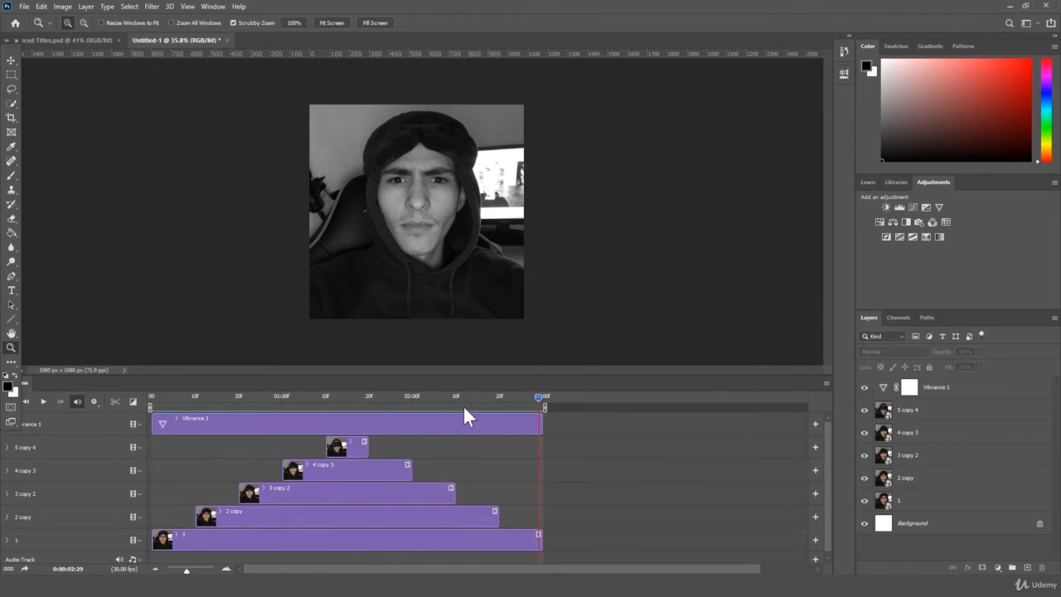
# - Return to the first frame, delete the Vibrance adjustment layer and play the colour animation
pyautogui.moveTo(464, 407); pyautogui.dragTo(92, 426)
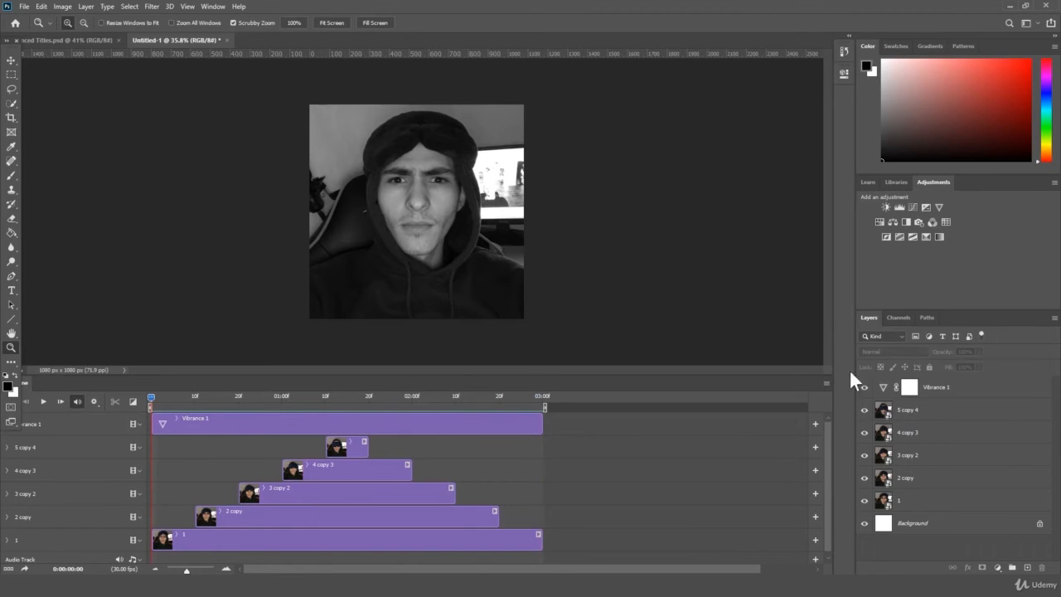
pyautogui.click(922, 388)
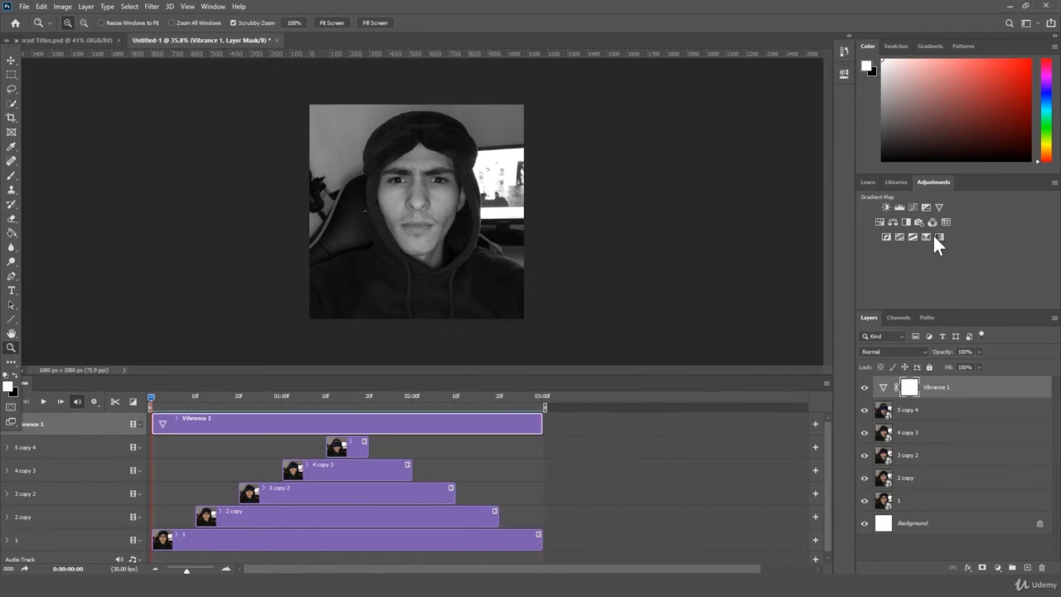
pyautogui.press('Delete')
pyautogui.press('space')
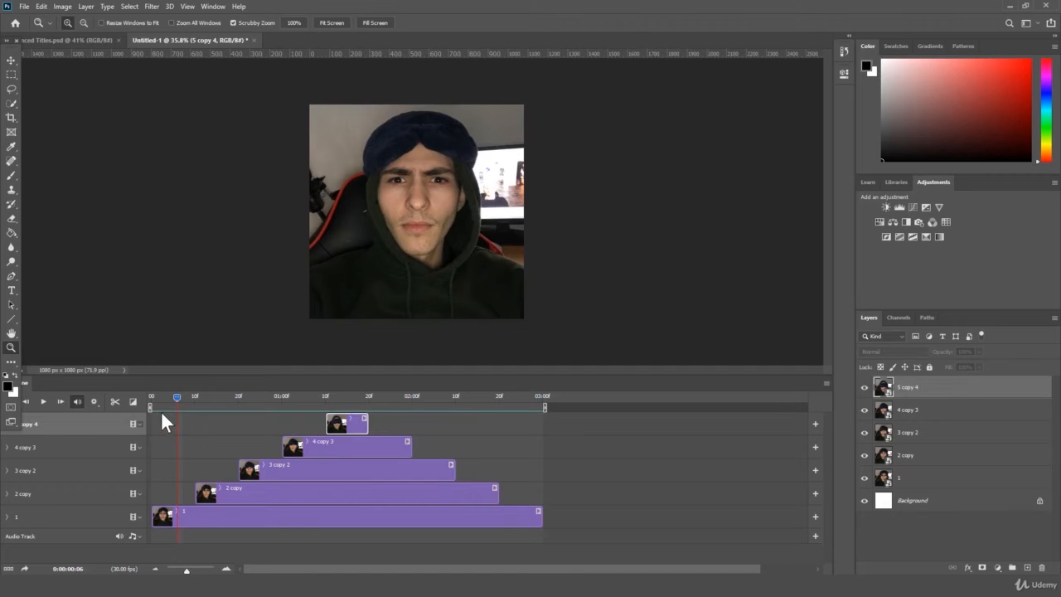
# - Move the start of the photo 2 clip to frame 5 and the start of the photo 3 clip to frame 10
pyautogui.moveTo(176, 400); pyautogui.dragTo(175, 402)
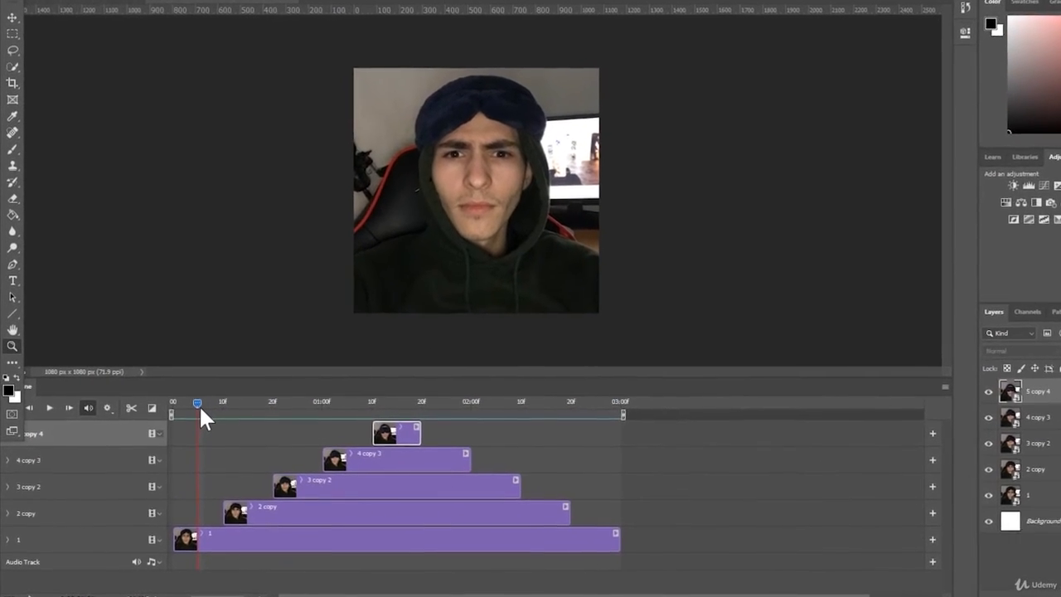
pyautogui.moveTo(236, 518); pyautogui.dragTo(206, 516)
pyautogui.moveTo(224, 409); pyautogui.dragTo(252, 409)
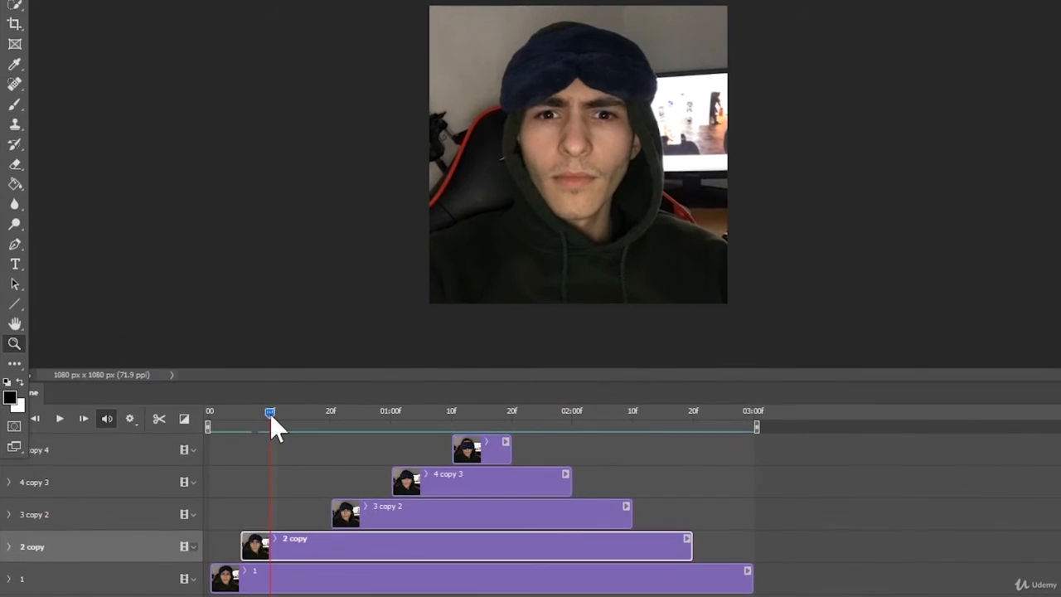
pyautogui.moveTo(330, 524); pyautogui.dragTo(272, 516)
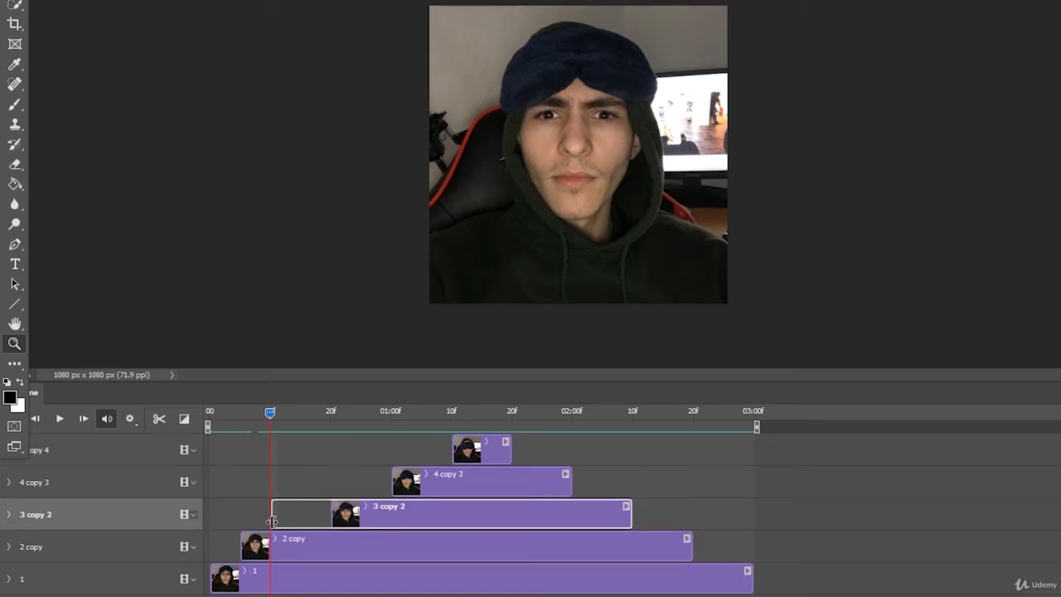
# - Move the start of the photo 4 clip to frame 16 and the start of the photo 5 clip to frame 20
pyautogui.click(306, 409)
pyautogui.moveTo(389, 477); pyautogui.dragTo(308, 479)
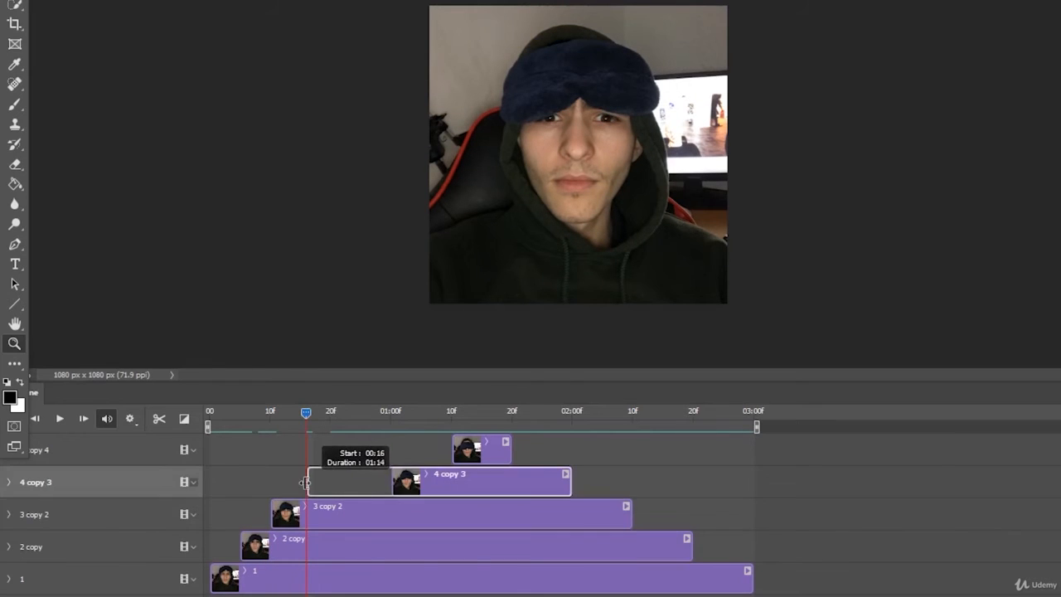
pyautogui.click(330, 411)
pyautogui.moveTo(461, 458); pyautogui.dragTo(330, 461)
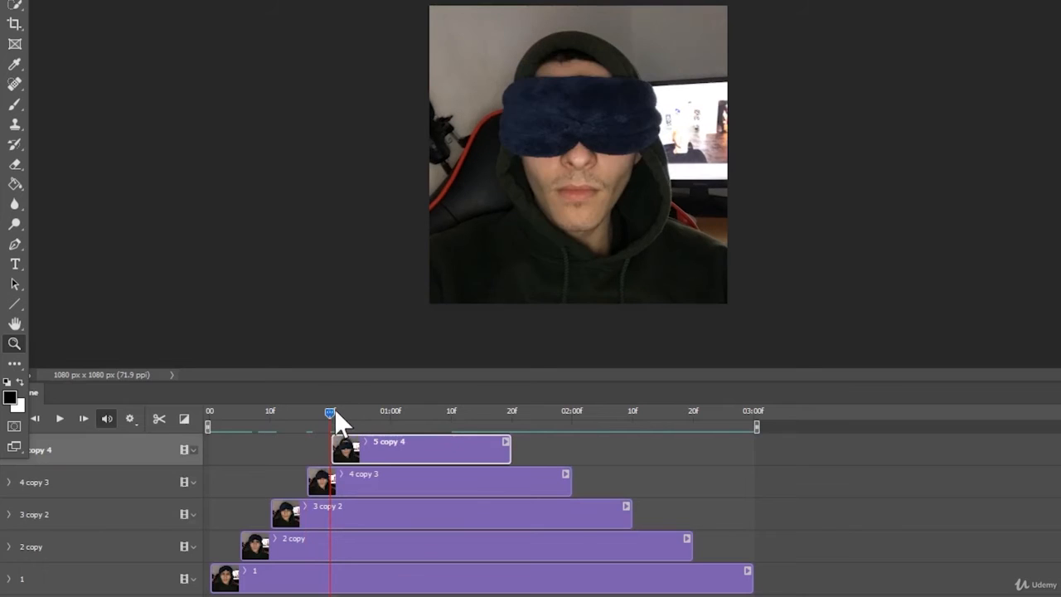
# - Trim the end of the photo 5 clip to frame 25 so the clip lasts five frames
pyautogui.moveTo(346, 410); pyautogui.dragTo(366, 412)
pyautogui.moveTo(507, 445); pyautogui.dragTo(367, 445)
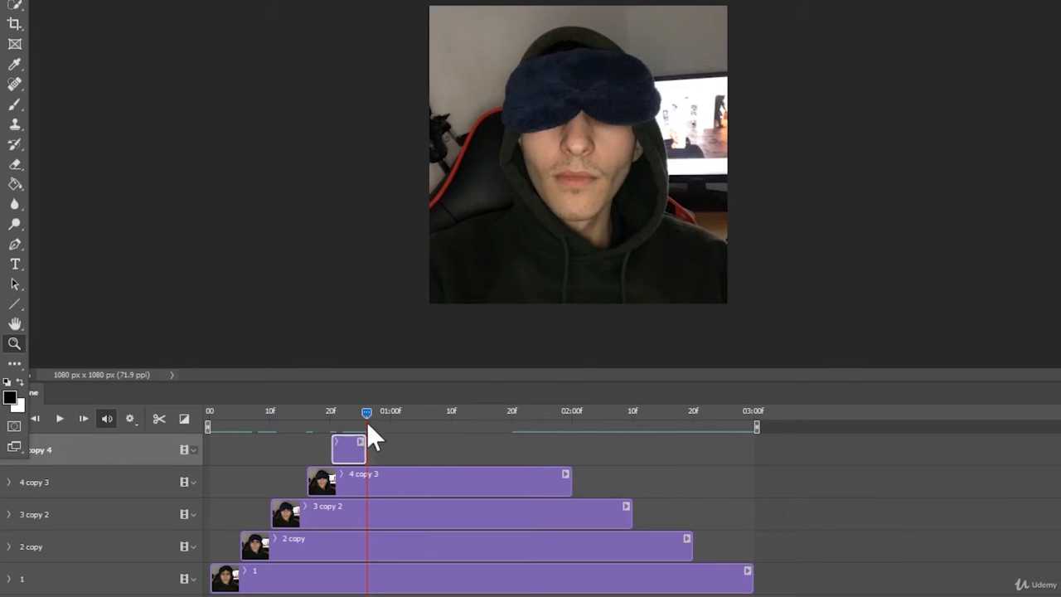
pyautogui.click(361, 413)
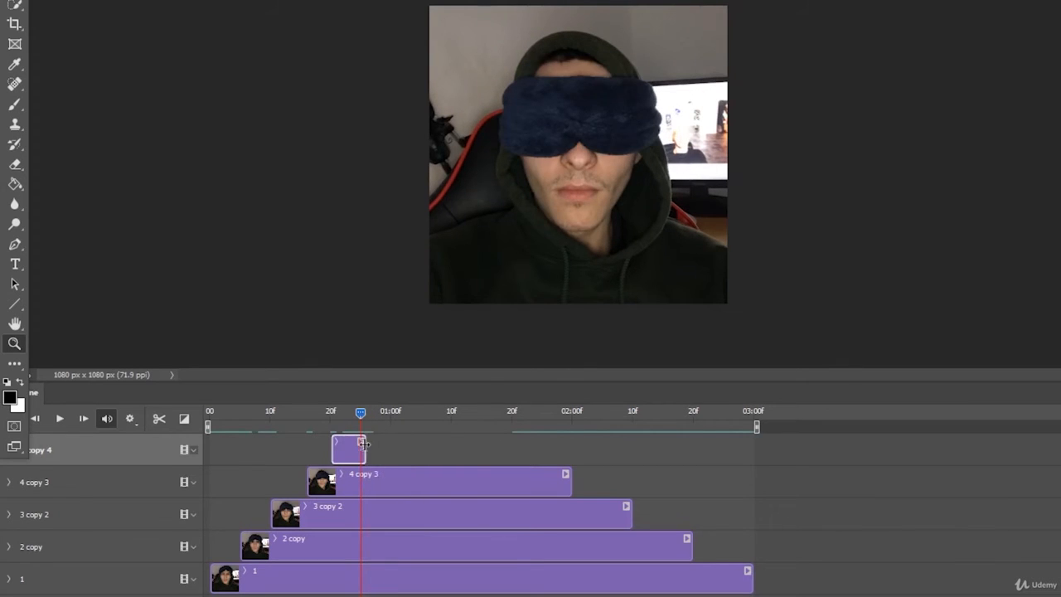
pyautogui.moveTo(363, 444); pyautogui.dragTo(360, 444)
# - Trim the end of the photo 4 clip to 01:00f and the end of the photo 3 clip to 01:05f
pyautogui.click(390, 412)
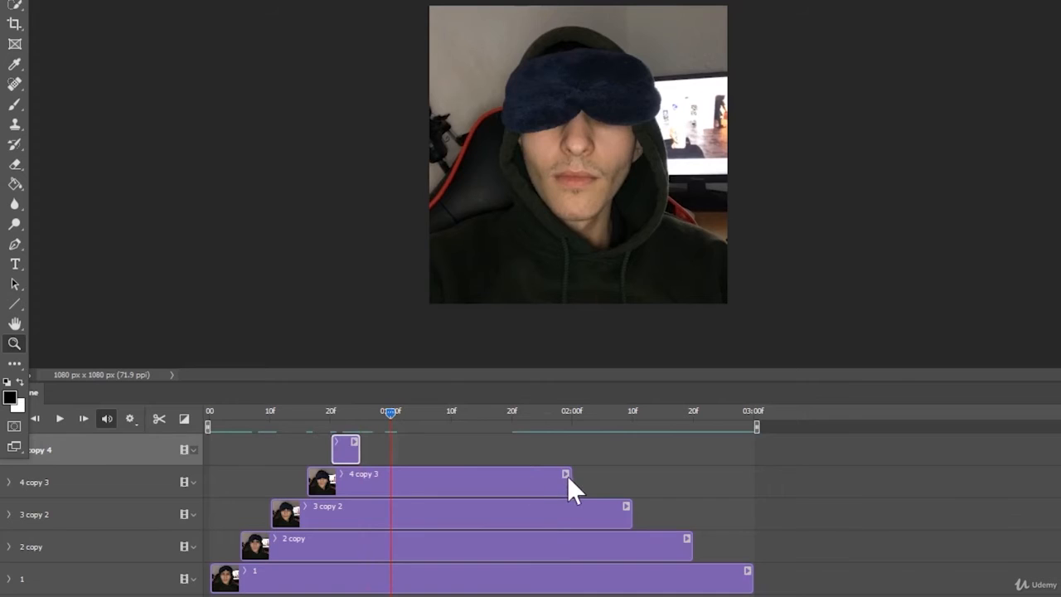
pyautogui.moveTo(569, 478); pyautogui.dragTo(390, 478)
pyautogui.click(421, 413)
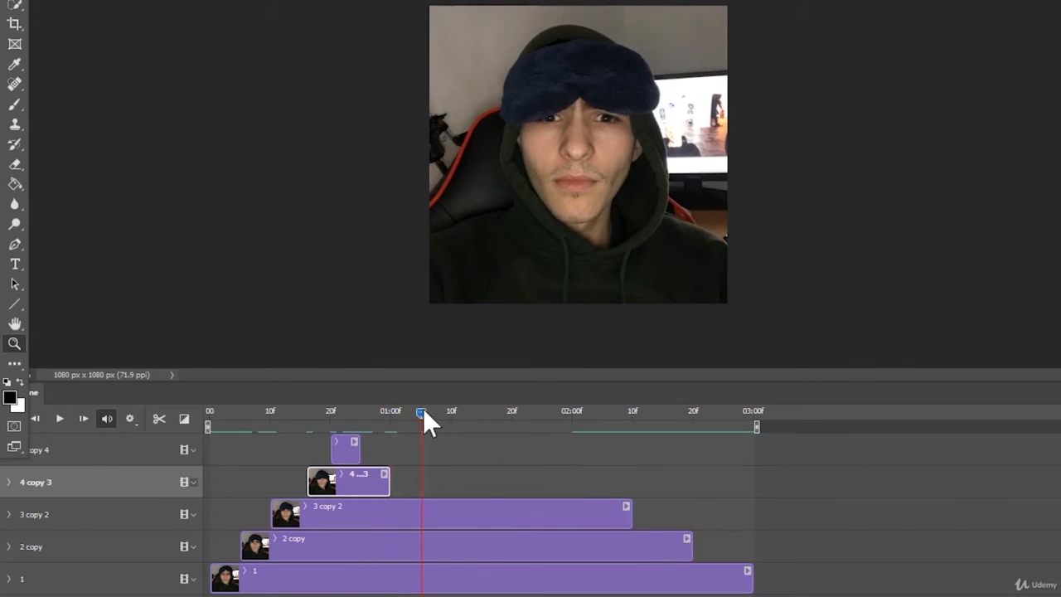
pyautogui.moveTo(630, 513); pyautogui.dragTo(420, 514)
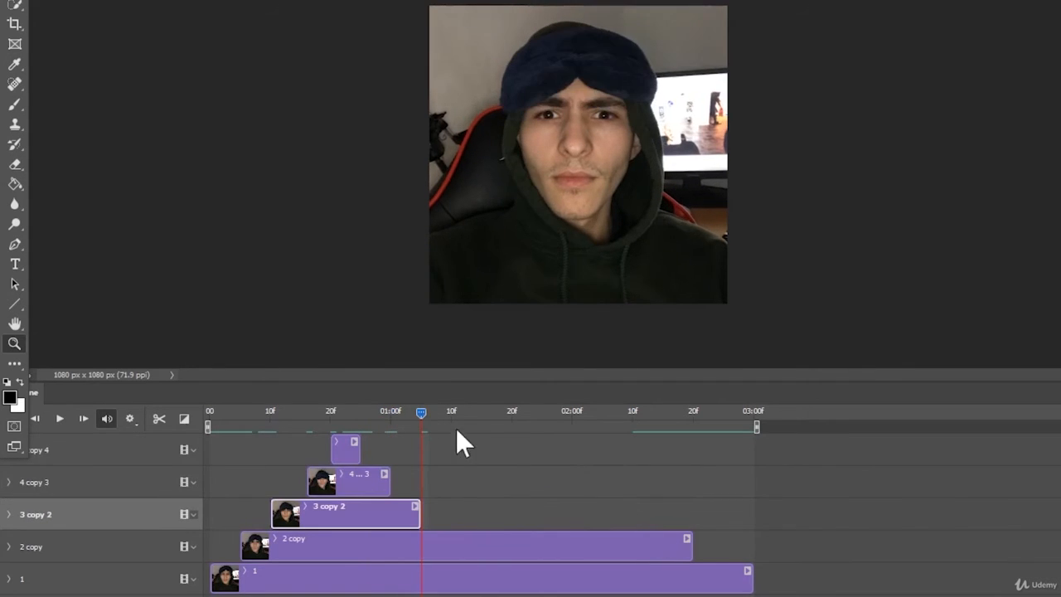
# - Trim the end of the photo 2 clip to 01:10f and the end of the photo 1 clip to about 01:16f
pyautogui.click(455, 419)
pyautogui.moveTo(685, 549); pyautogui.dragTo(451, 557)
pyautogui.click(487, 413)
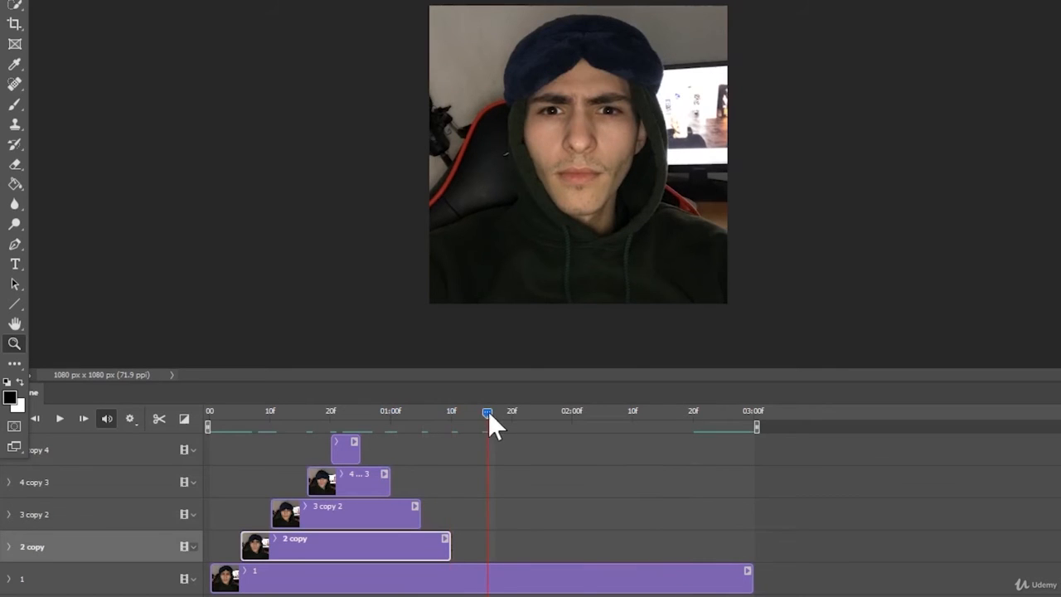
pyautogui.moveTo(748, 578); pyautogui.dragTo(486, 577)
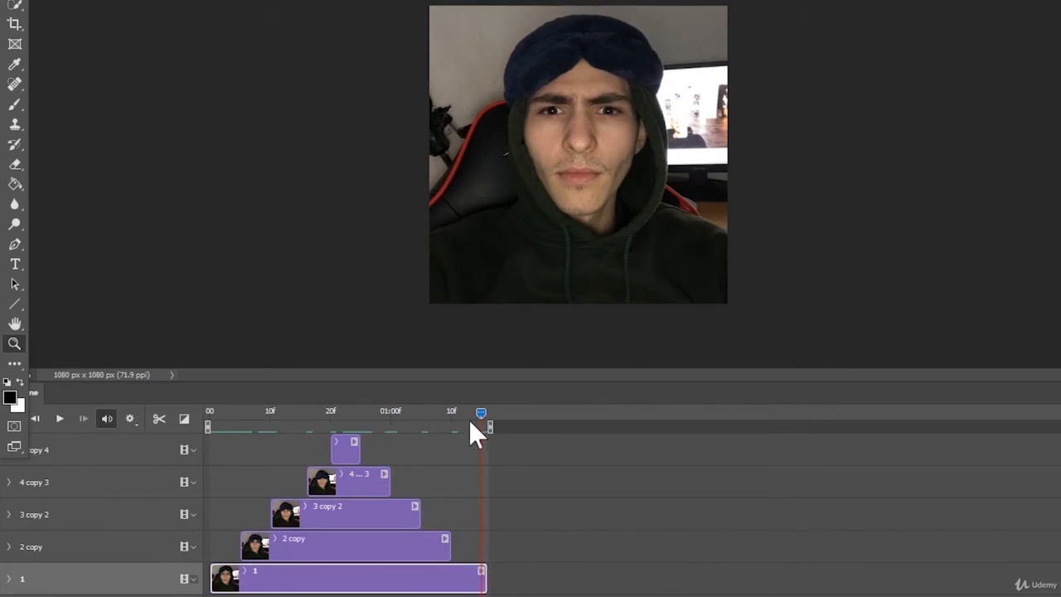
# - Return to the first frame and play the retimed animation to check its speed
pyautogui.moveTo(470, 420); pyautogui.dragTo(102, 443)
pyautogui.click(53, 420)
pyautogui.click(59, 420)
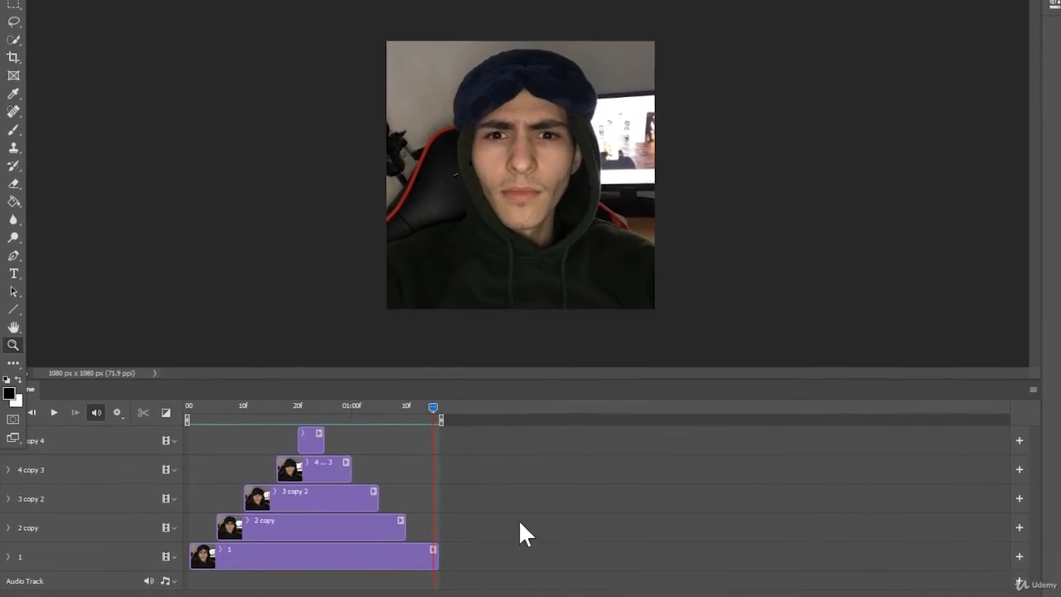
# - Save the document as a Photoshop file named GIF Main in the GIF folder of Photoshop Master Class, with Maximize Compatibility on
pyautogui.hotkey('ctrl', 's')
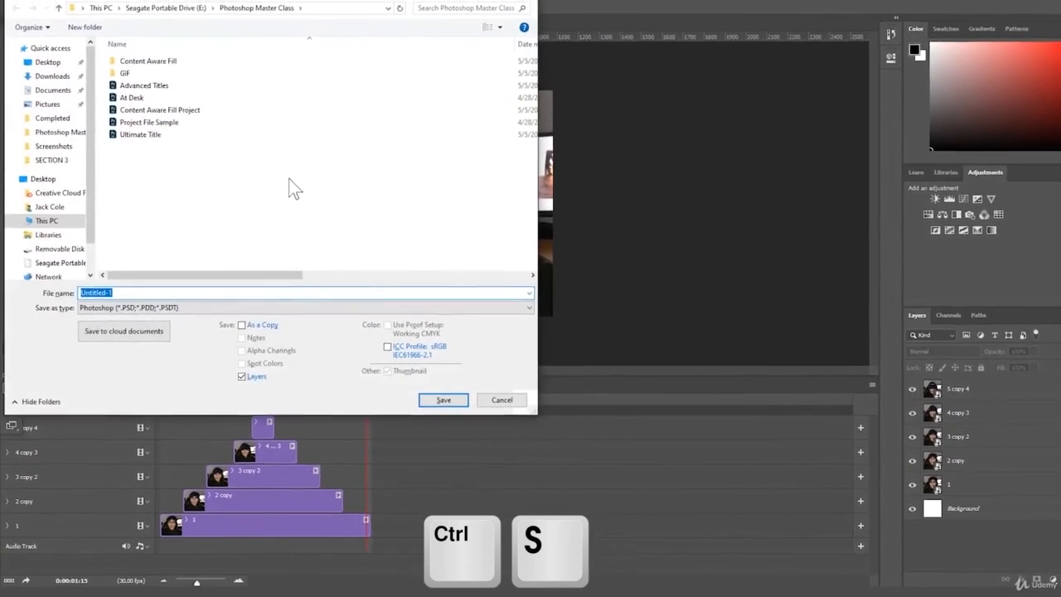
pyautogui.write('GIF')
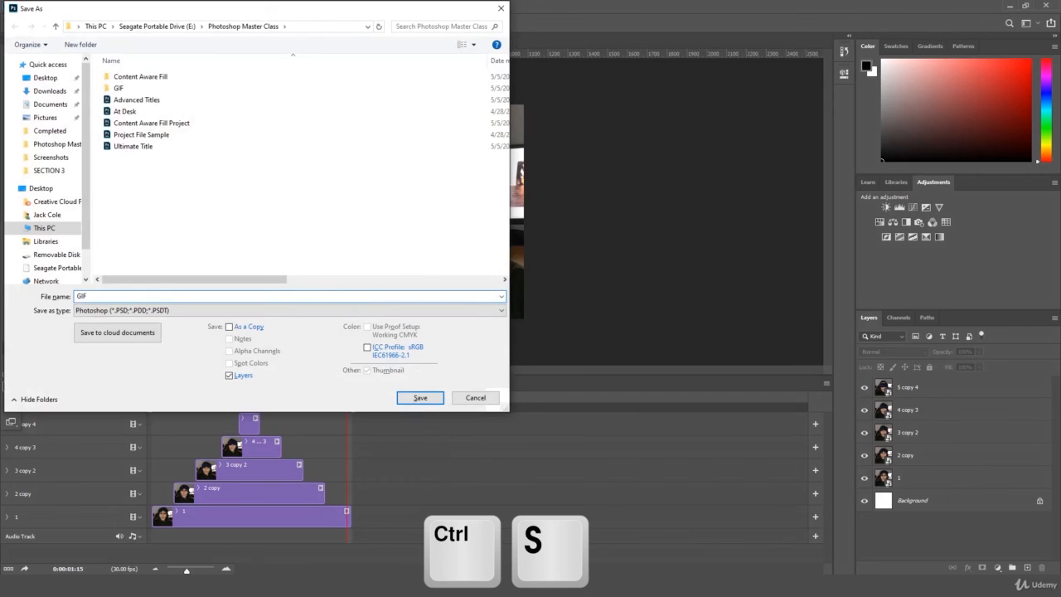
pyautogui.press('Return')
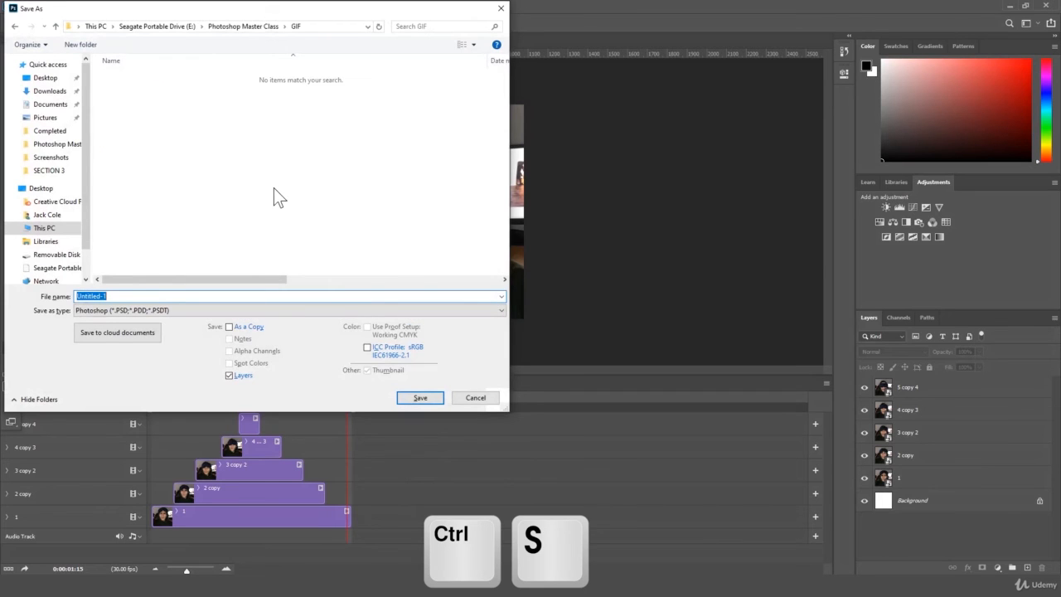
pyautogui.click(245, 25)
pyautogui.click(152, 86)
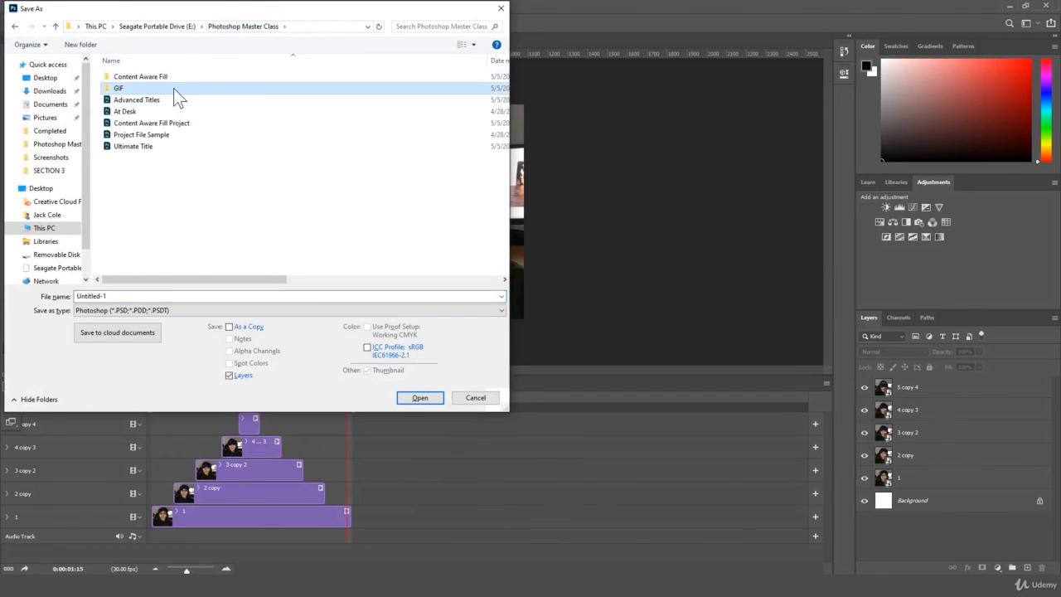
pyautogui.doubleClick(174, 88)
pyautogui.click(185, 292)
pyautogui.write('GI')
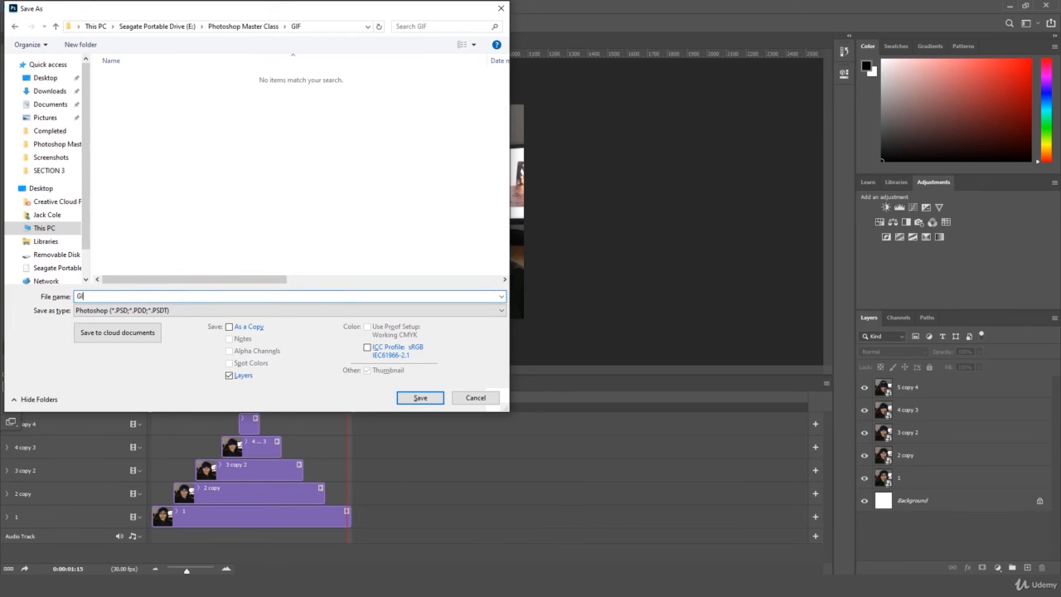
pyautogui.write('F Main')
pyautogui.press('Return')
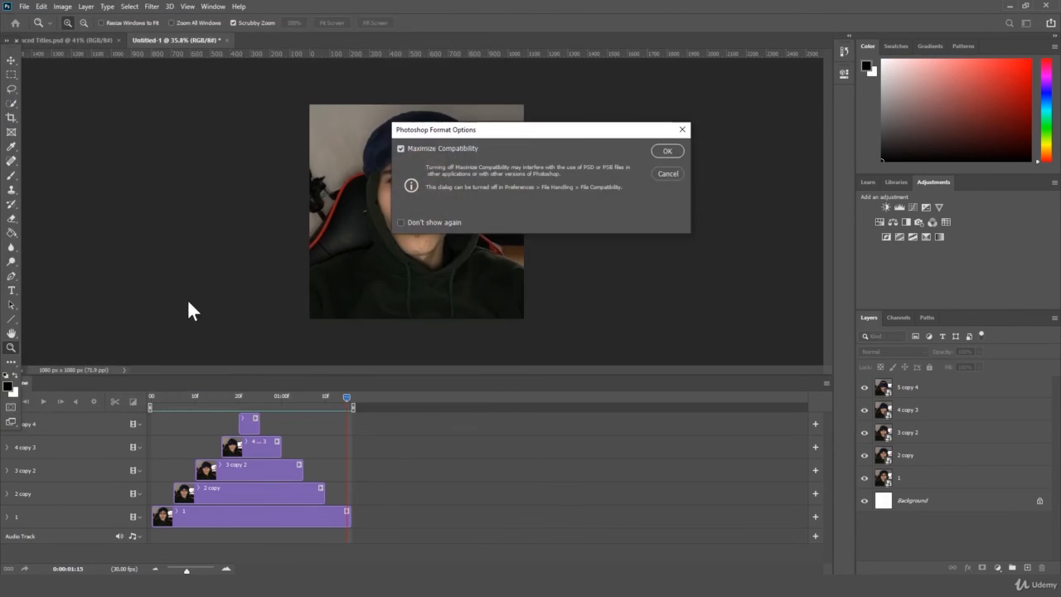
pyautogui.press('Return')
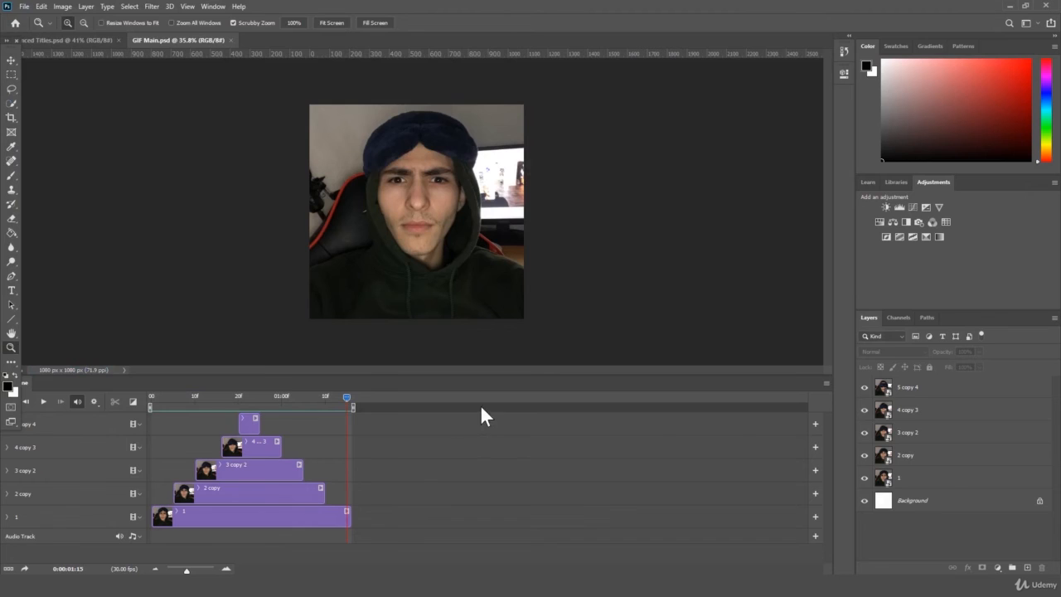
# - Save a copy in GIF format named Sleepers Gif in the same folder, accepting the default GIF save options
pyautogui.hotkey('ctrl', 'shift', 's')
pyautogui.click(116, 311)
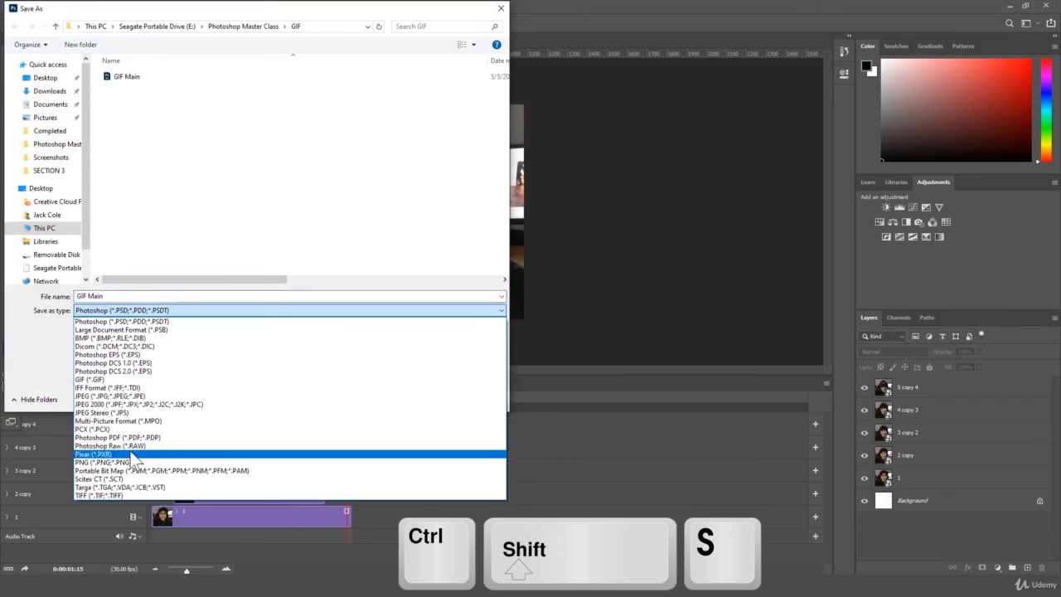
pyautogui.click(149, 377)
pyautogui.tripleClick(182, 296)
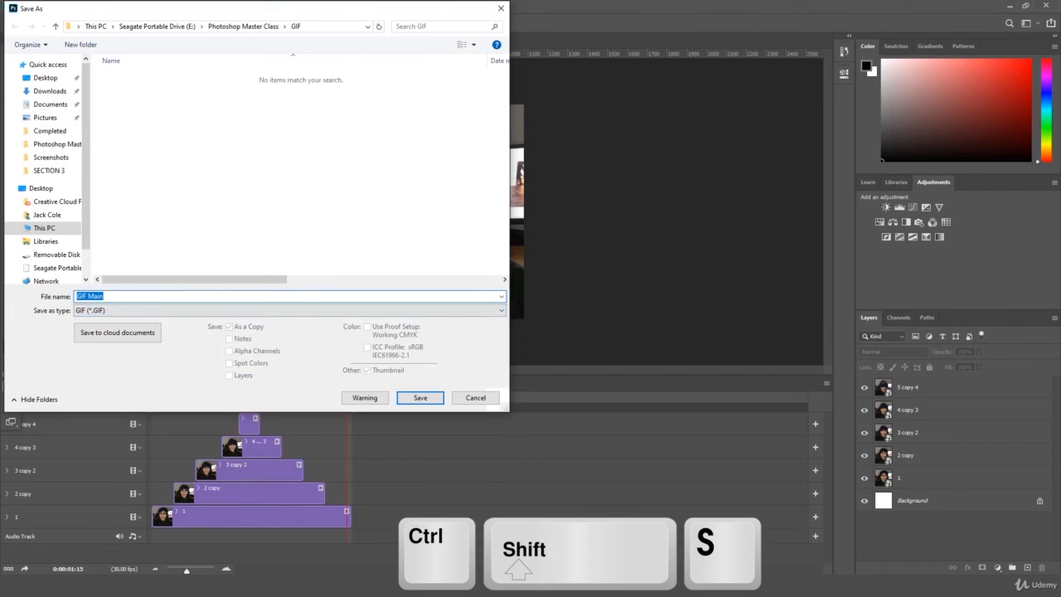
pyautogui.write('Sleeper GIF')
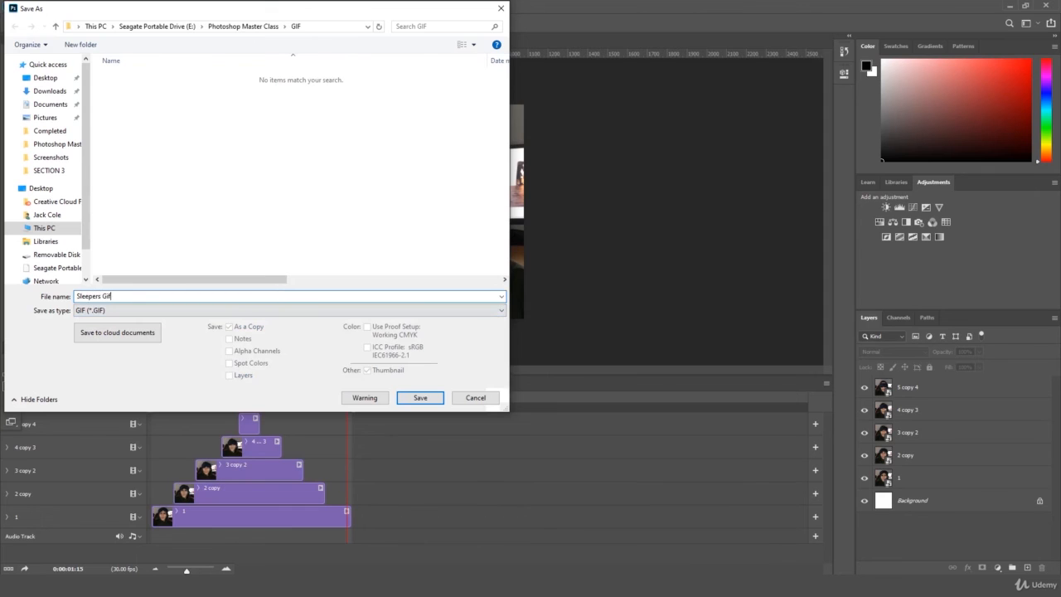
pyautogui.press('Return')
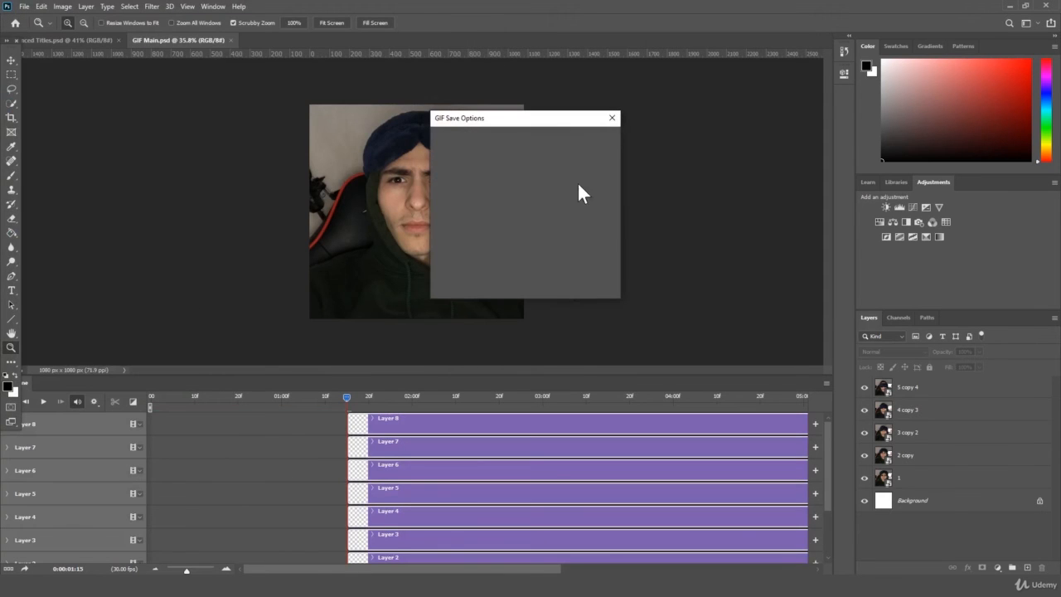
pyautogui.click(592, 142)
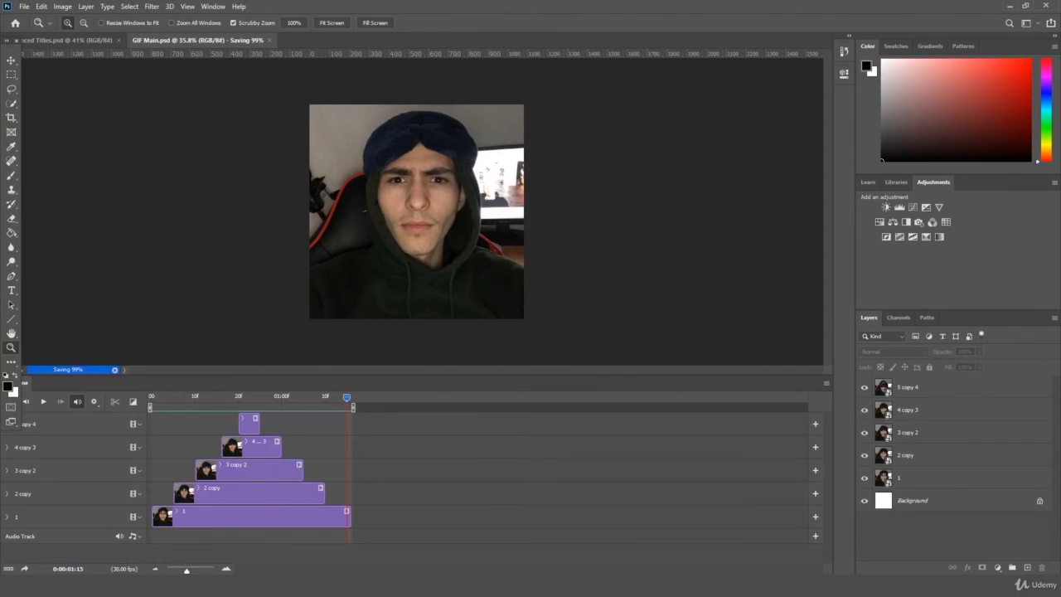
# - Switch to the GIF folder in File Explorer and open Sleepers Gif to check the exported animation
pyautogui.click(121, 585)
pyautogui.scroll(-2, 639, 367)
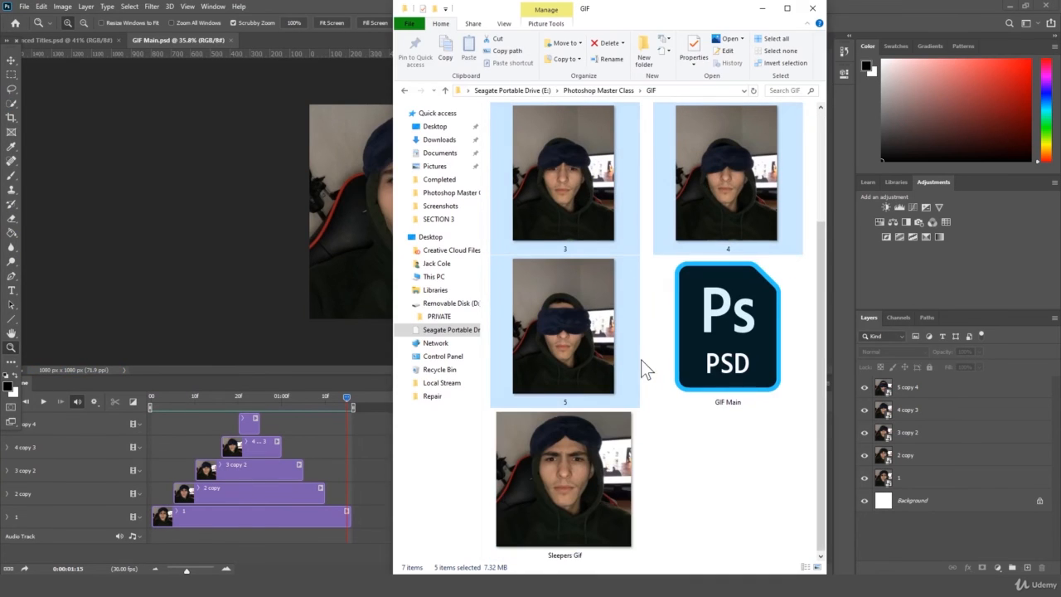
pyautogui.doubleClick(588, 468)
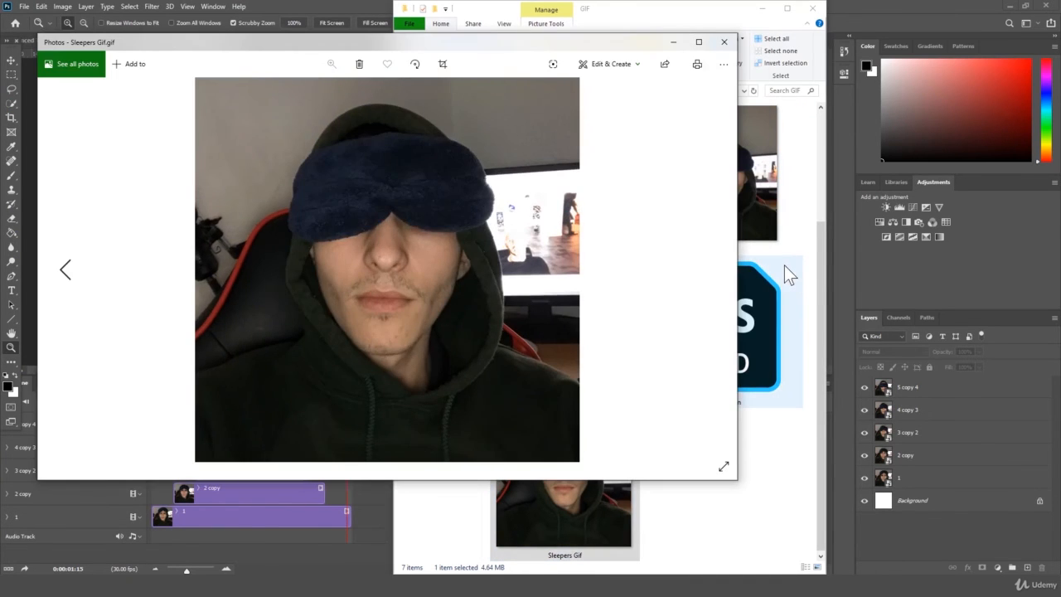